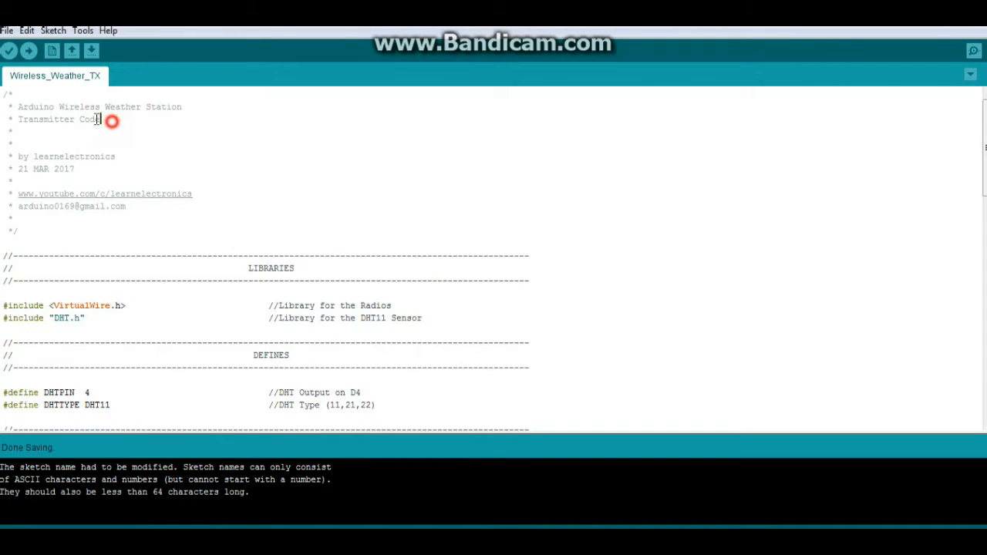
{"action": "left_click_drag", "start_coordinate": [101, 120], "coordinate": [20, 119]}
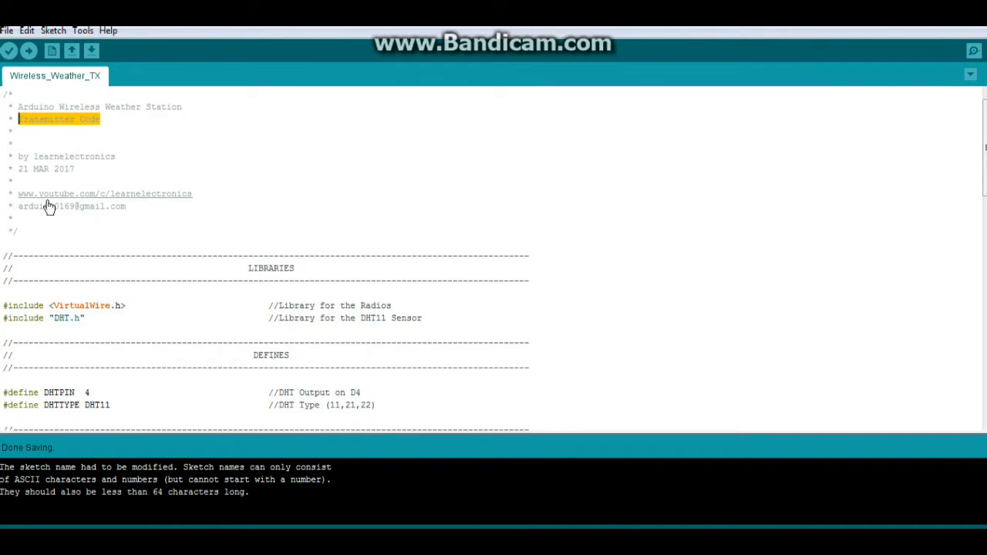
{"action": "left_click_drag", "start_coordinate": [131, 306], "coordinate": [4, 306]}
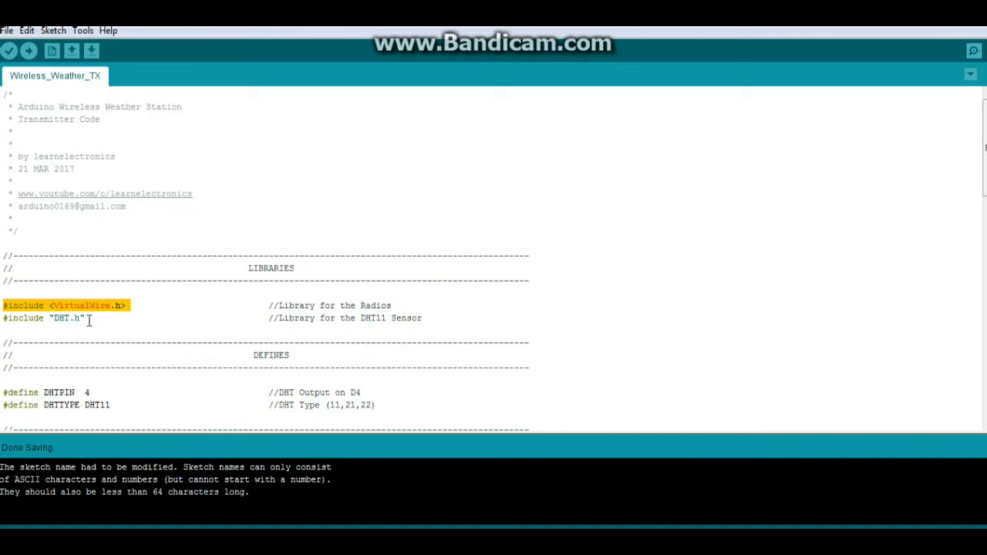
{"action": "mouse_move", "coordinate": [88, 318]}
{"action": "left_mouse_down"}
{"action": "mouse_move", "coordinate": [2, 331]}
{"action": "mouse_move", "coordinate": [2, 318]}
{"action": "left_mouse_up"}
{"action": "scroll", "coordinate": [170, 256], "scroll_direction": "down", "scroll_amount": 4}
{"action": "scroll", "coordinate": [170, 256], "scroll_direction": "down", "scroll_amount": 2}
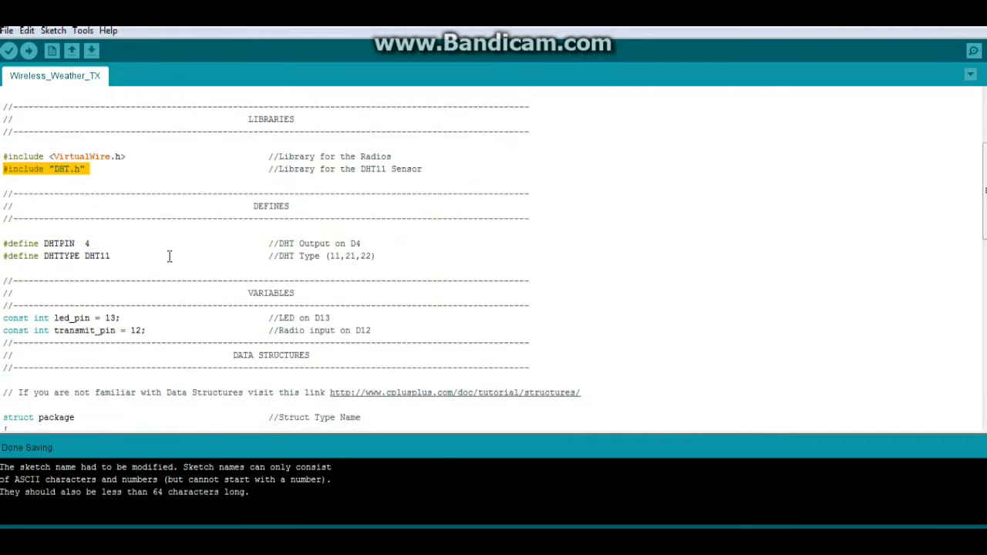
{"action": "left_click_drag", "start_coordinate": [98, 243], "coordinate": [44, 243]}
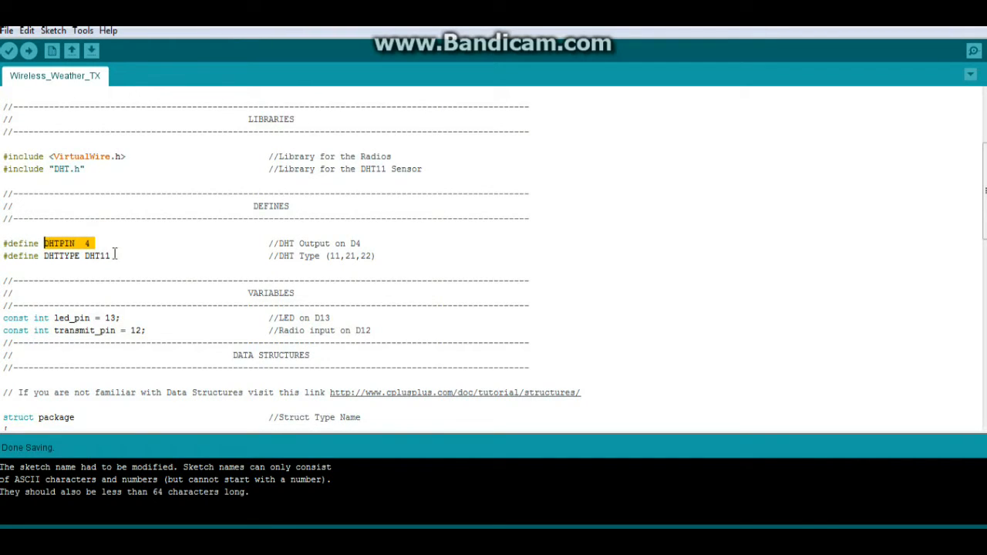
{"action": "left_click_drag", "start_coordinate": [112, 255], "coordinate": [44, 255]}
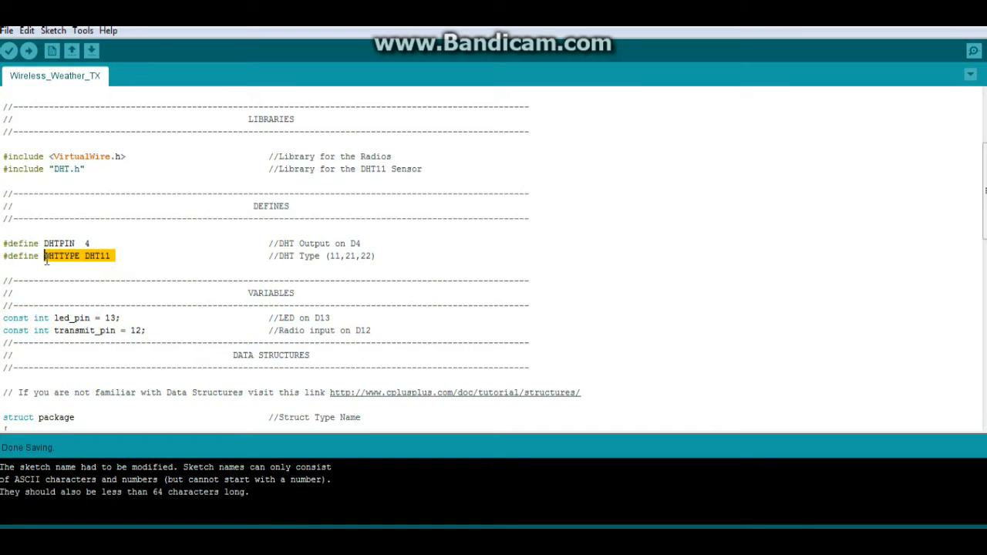
{"action": "left_click_drag", "start_coordinate": [325, 256], "coordinate": [375, 255]}
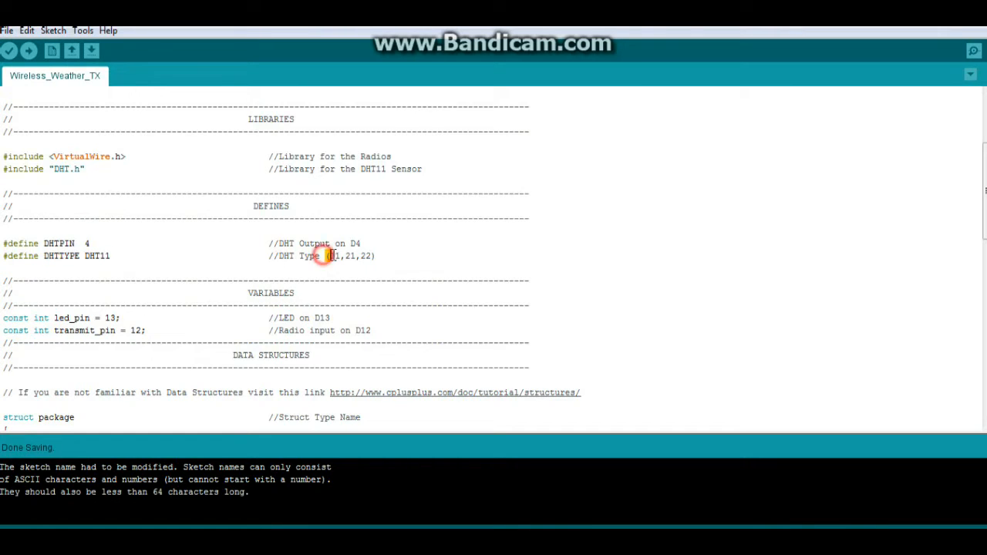
{"action": "scroll", "coordinate": [242, 223], "scroll_direction": "down", "scroll_amount": 2}
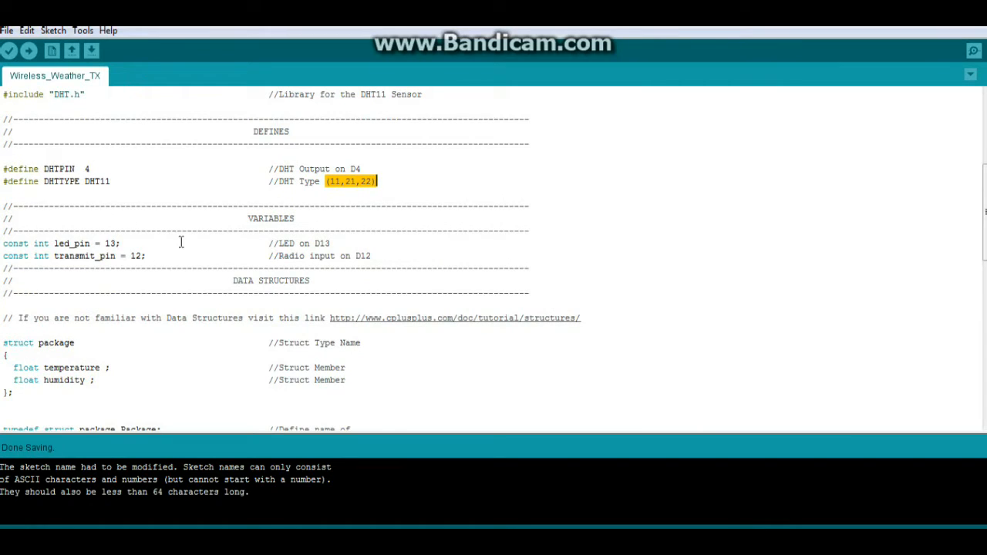
{"action": "left_click_drag", "start_coordinate": [124, 243], "coordinate": [54, 243]}
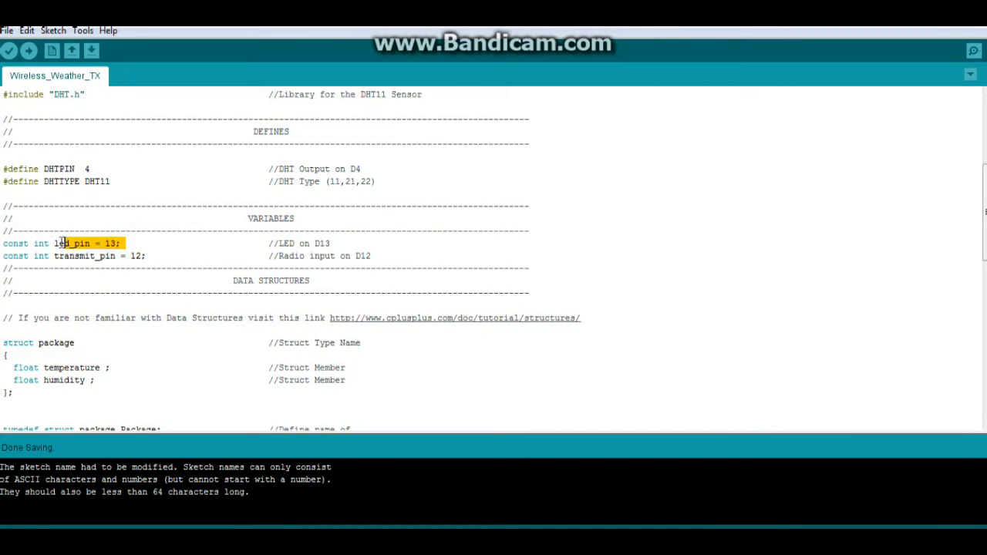
{"action": "left_click_drag", "start_coordinate": [146, 256], "coordinate": [55, 256]}
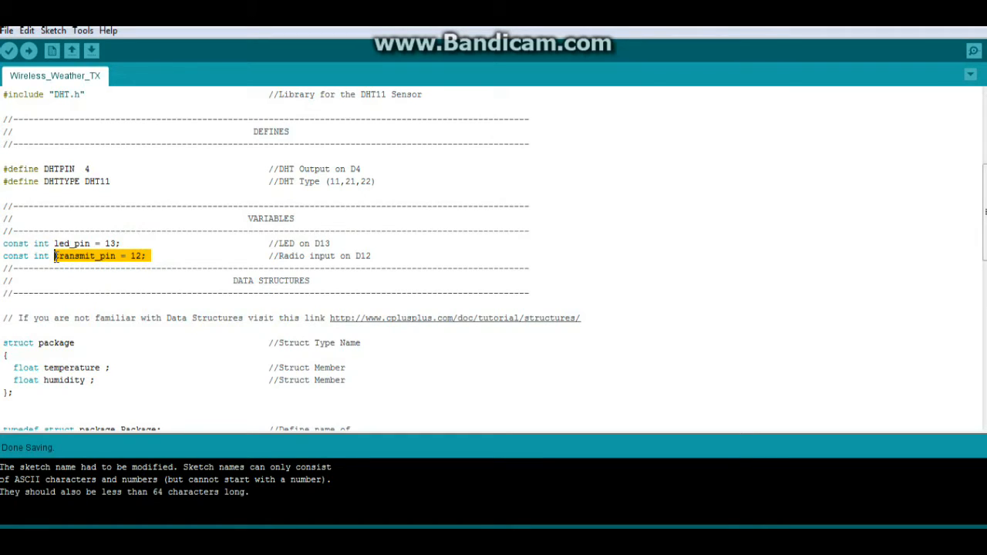
{"action": "left_click", "coordinate": [139, 210]}
{"action": "double_click", "coordinate": [88, 169]}
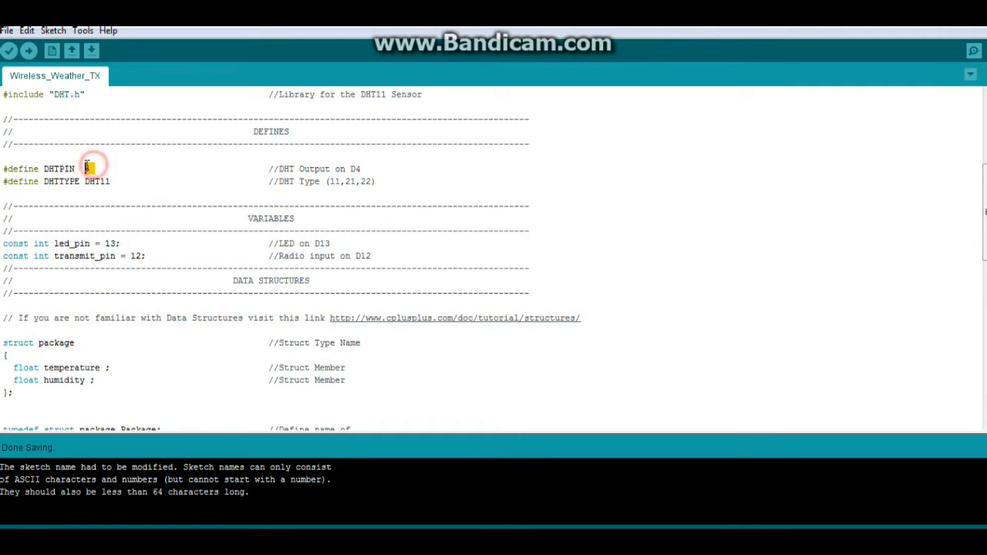
{"action": "double_click", "coordinate": [111, 243]}
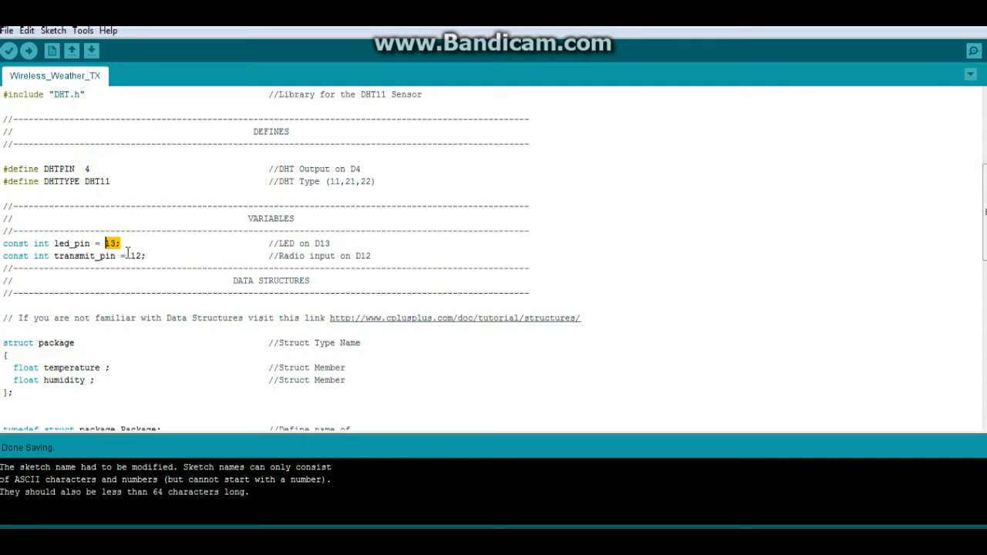
{"action": "double_click", "coordinate": [135, 256]}
{"action": "scroll", "coordinate": [170, 236], "scroll_direction": "down", "scroll_amount": 1}
{"action": "left_click_drag", "start_coordinate": [316, 243], "coordinate": [229, 243]}
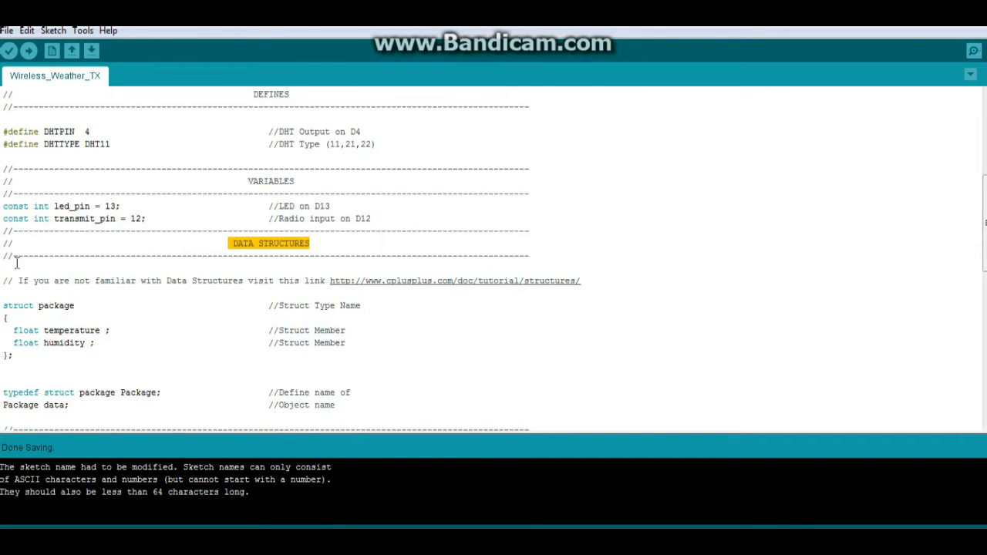
{"action": "left_click_drag", "start_coordinate": [17, 279], "coordinate": [588, 286]}
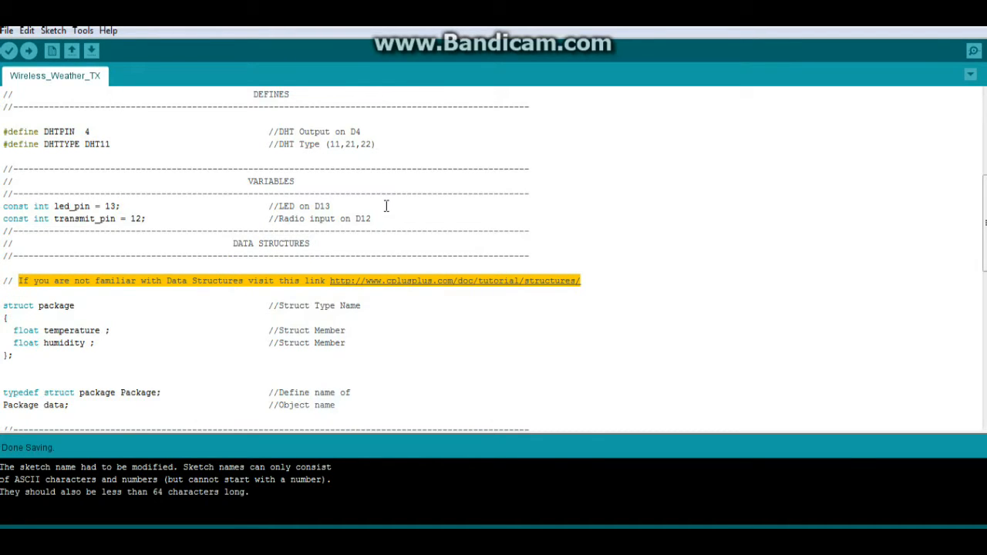
{"action": "scroll", "coordinate": [384, 206], "scroll_direction": "down", "scroll_amount": 2}
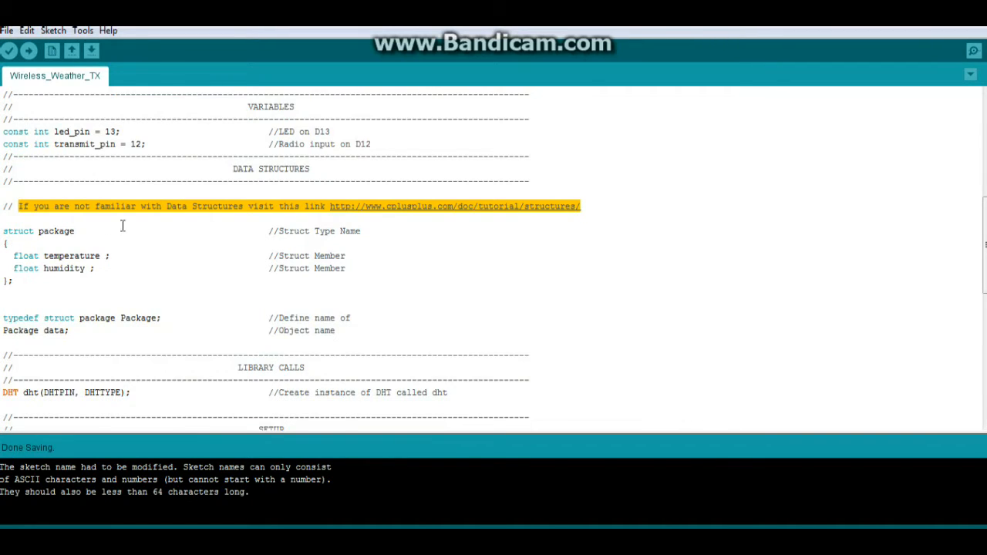
{"action": "left_click_drag", "start_coordinate": [75, 231], "coordinate": [39, 231]}
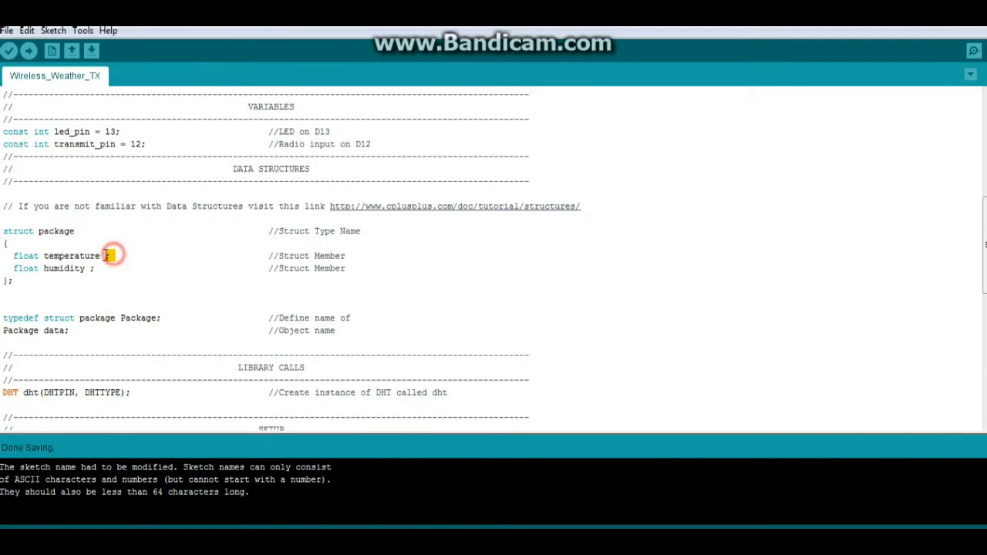
{"action": "left_click_drag", "start_coordinate": [112, 256], "coordinate": [15, 255]}
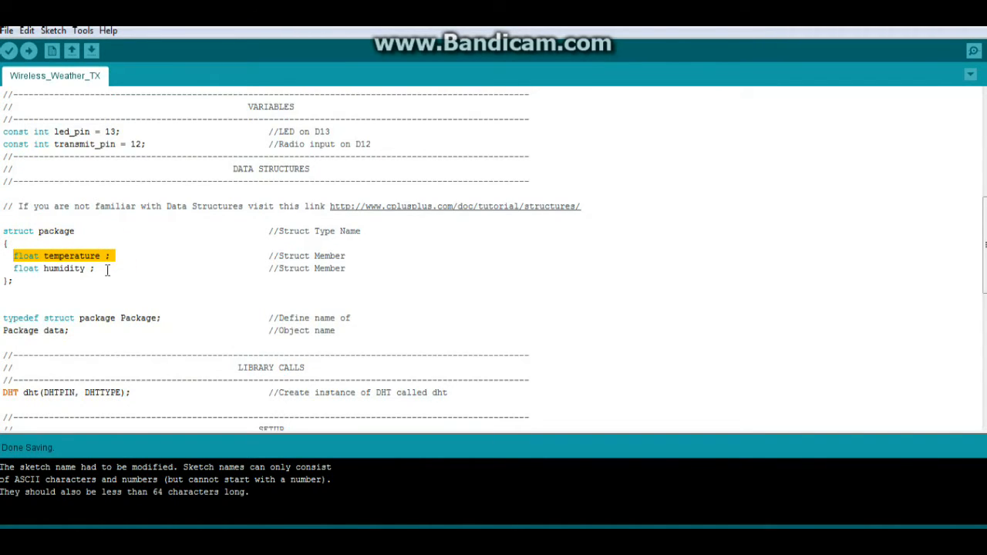
{"action": "left_click_drag", "start_coordinate": [100, 267], "coordinate": [13, 268]}
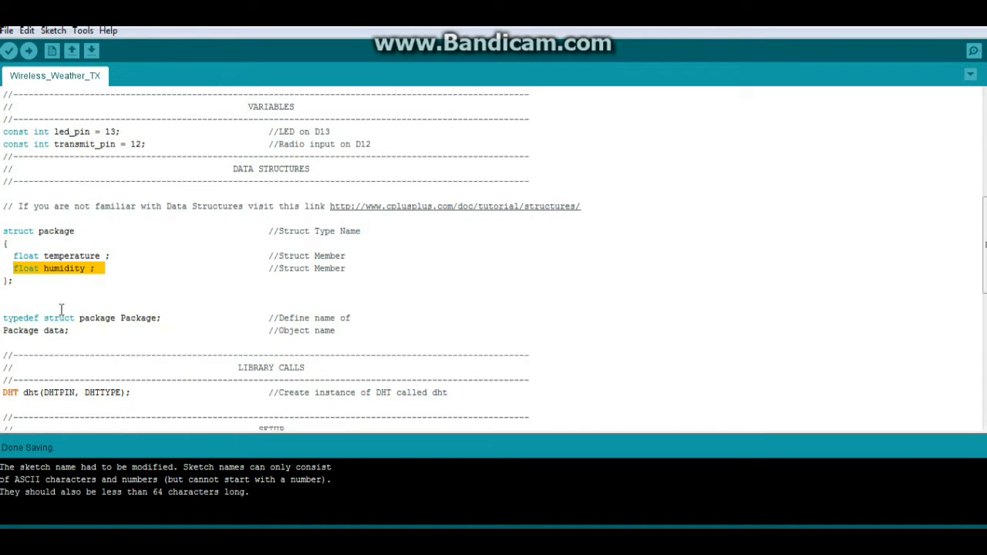
{"action": "left_click_drag", "start_coordinate": [77, 318], "coordinate": [166, 318]}
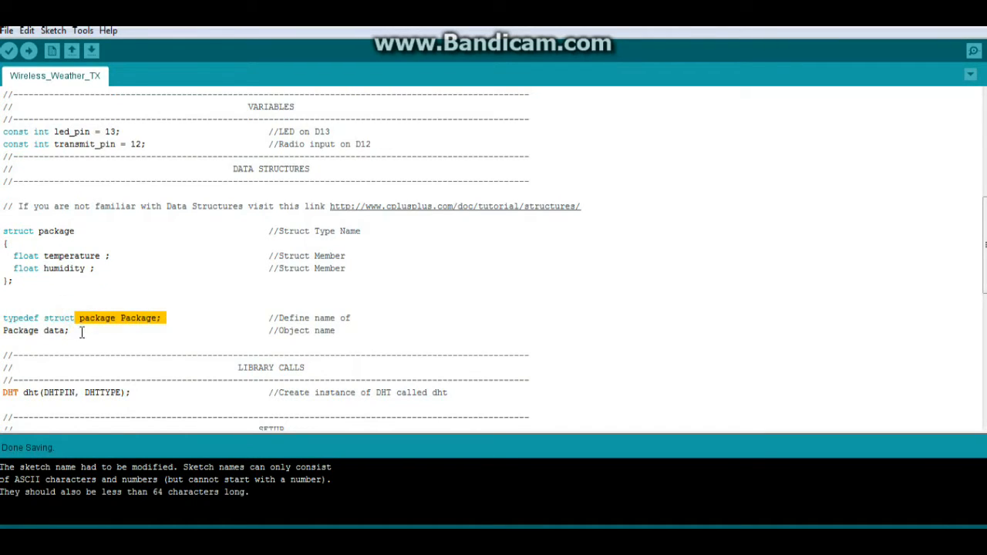
{"action": "left_click_drag", "start_coordinate": [74, 330], "coordinate": [49, 330]}
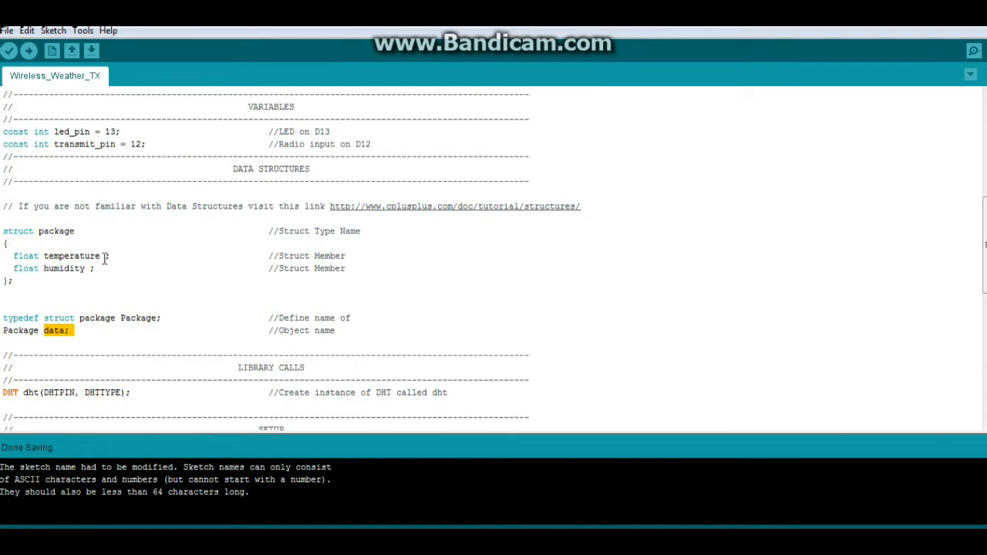
{"action": "mouse_move", "coordinate": [106, 256]}
{"action": "left_mouse_down"}
{"action": "mouse_move", "coordinate": [41, 256]}
{"action": "mouse_move", "coordinate": [45, 269]}
{"action": "left_mouse_up"}
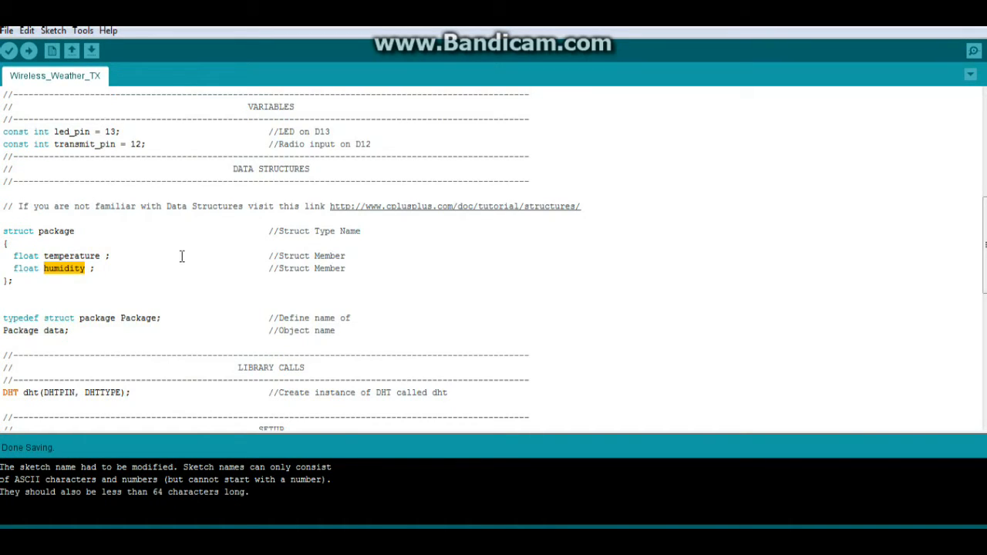
{"action": "scroll", "coordinate": [182, 256], "scroll_direction": "down", "scroll_amount": 3}
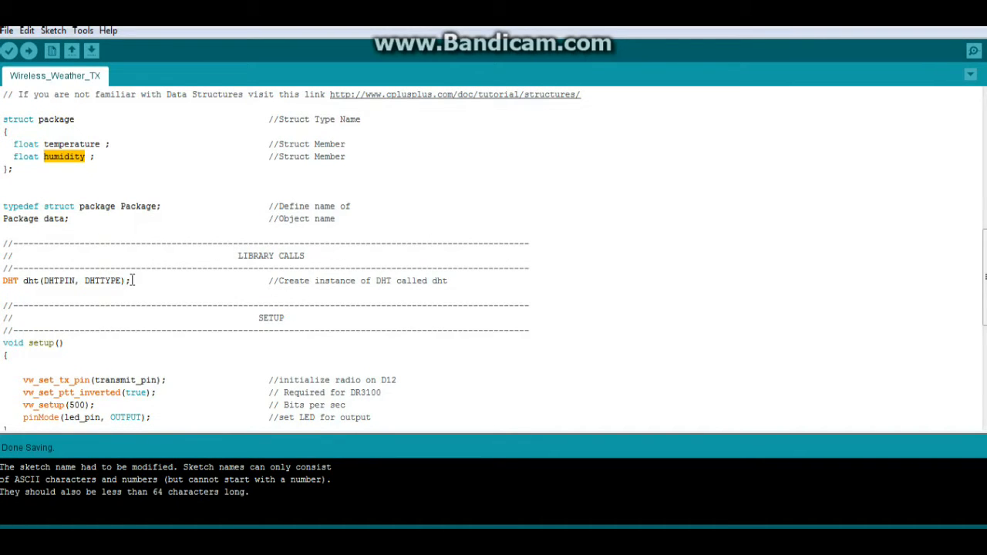
{"action": "left_click_drag", "start_coordinate": [75, 280], "coordinate": [44, 280]}
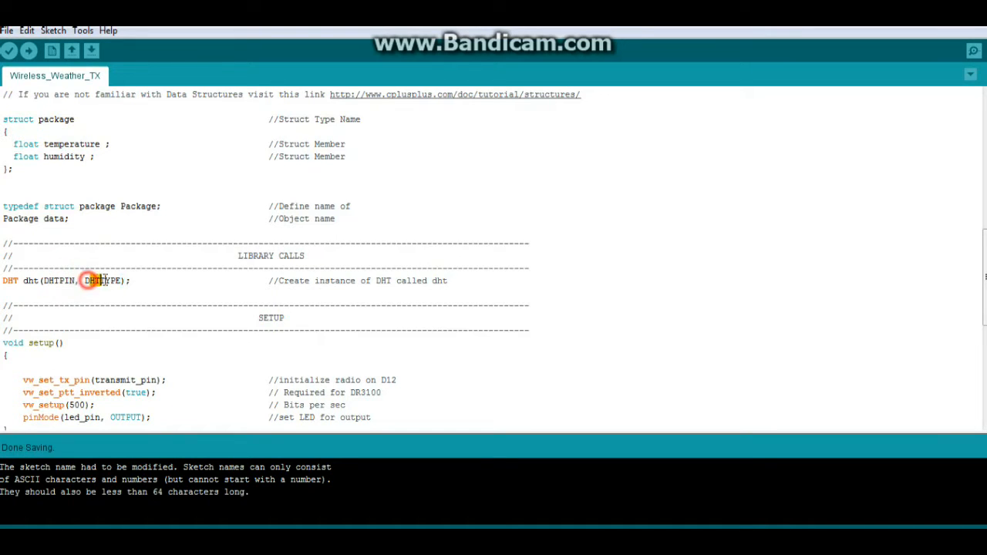
{"action": "double_click", "coordinate": [100, 280]}
{"action": "scroll", "coordinate": [192, 249], "scroll_direction": "down", "scroll_amount": 3}
{"action": "scroll", "coordinate": [191, 249], "scroll_direction": "down", "scroll_amount": 2}
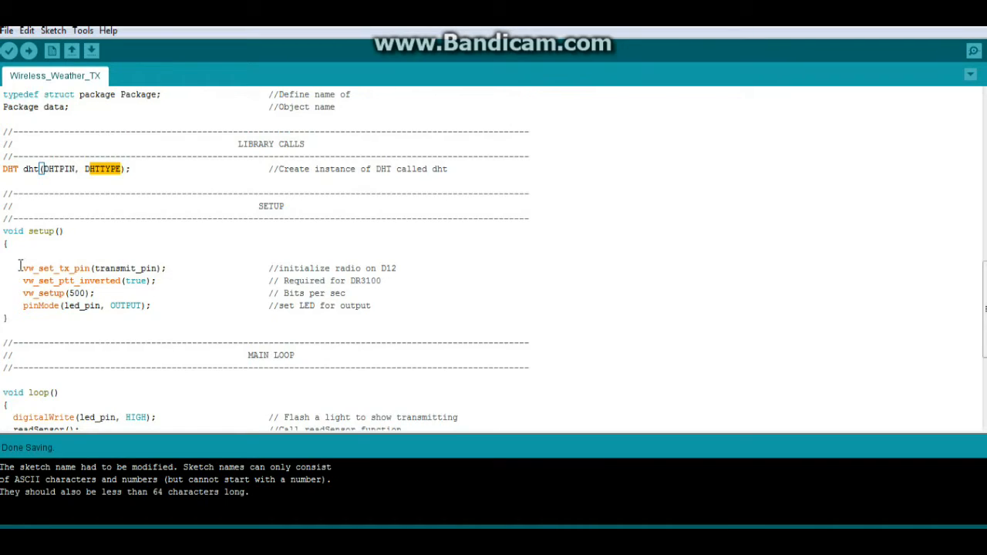
{"action": "left_click_drag", "start_coordinate": [21, 268], "coordinate": [88, 267]}
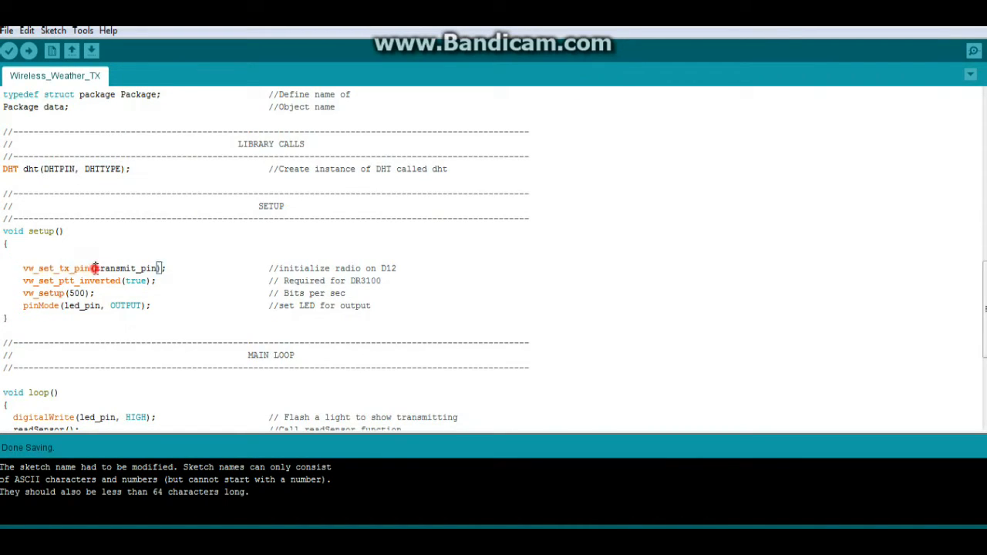
{"action": "left_click_drag", "start_coordinate": [95, 268], "coordinate": [155, 267]}
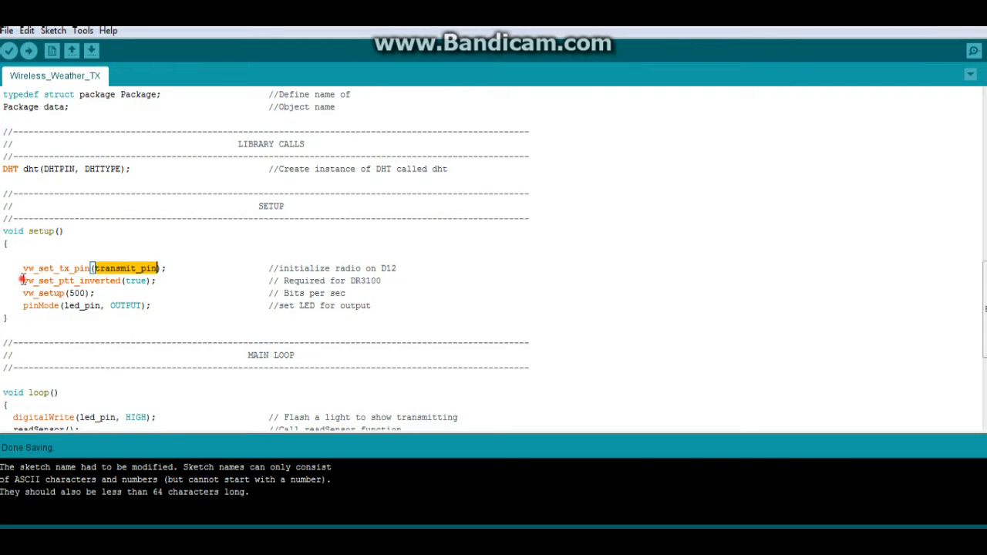
{"action": "left_click_drag", "start_coordinate": [22, 280], "coordinate": [154, 281]}
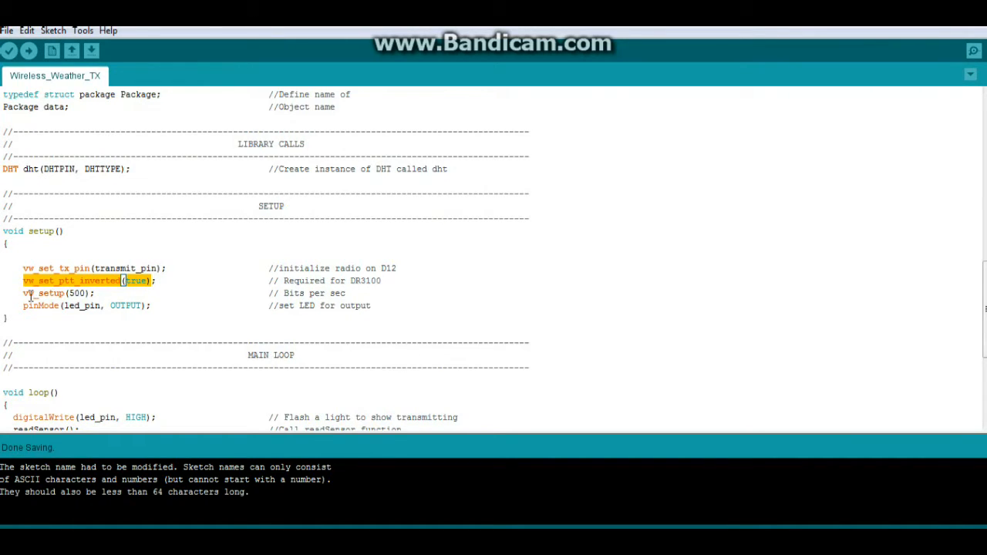
{"action": "left_click_drag", "start_coordinate": [21, 293], "coordinate": [96, 293]}
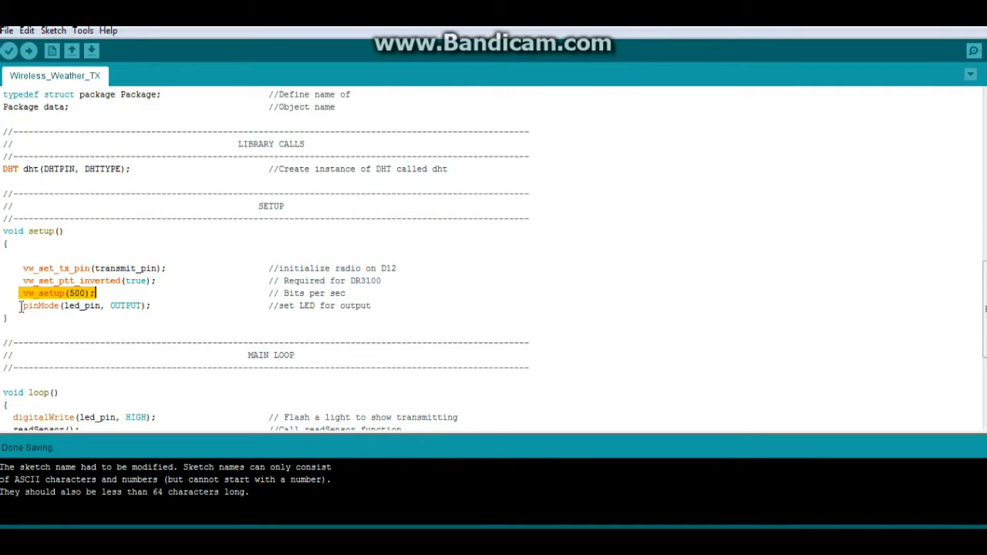
{"action": "left_click_drag", "start_coordinate": [21, 306], "coordinate": [159, 304]}
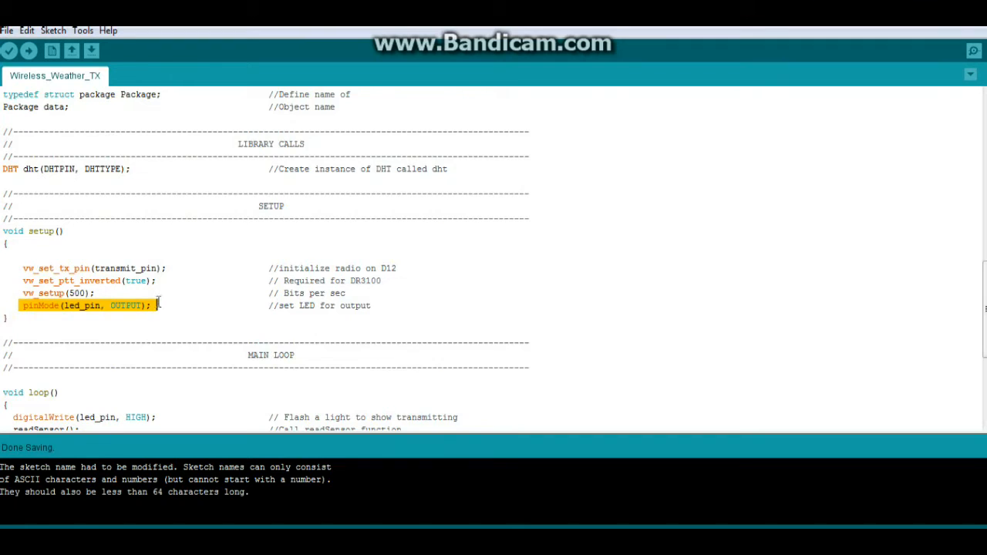
{"action": "scroll", "coordinate": [185, 258], "scroll_direction": "down", "scroll_amount": 3}
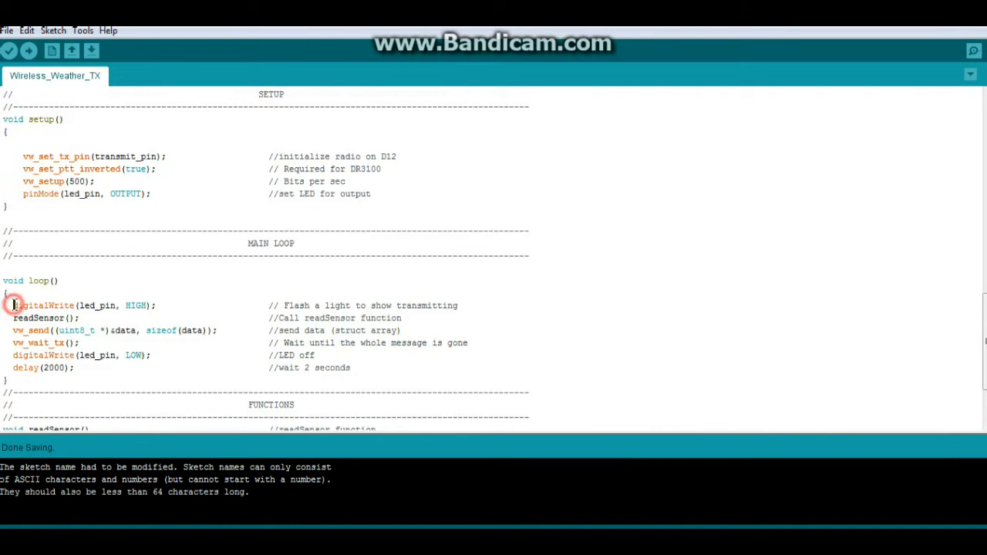
{"action": "left_click_drag", "start_coordinate": [14, 305], "coordinate": [158, 304]}
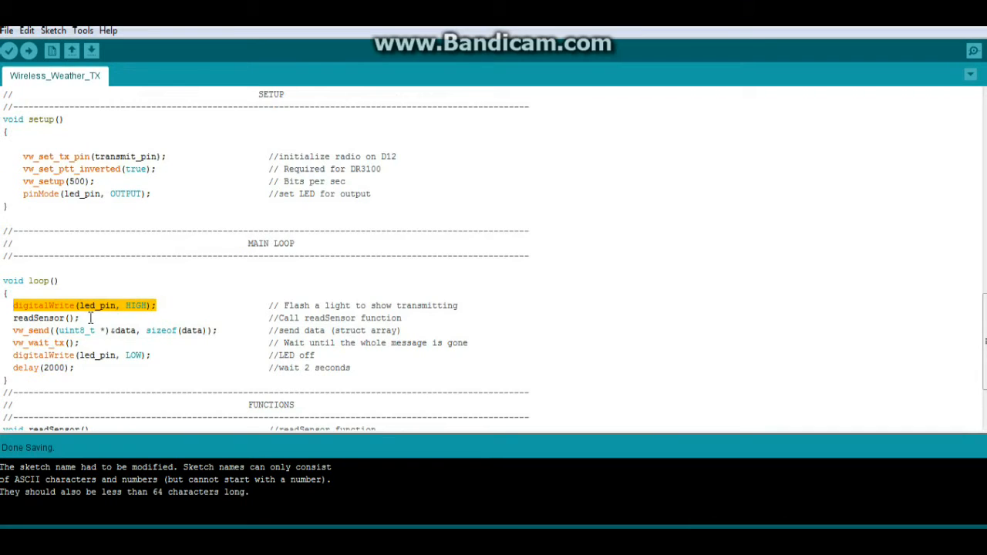
{"action": "left_click_drag", "start_coordinate": [81, 317], "coordinate": [22, 318]}
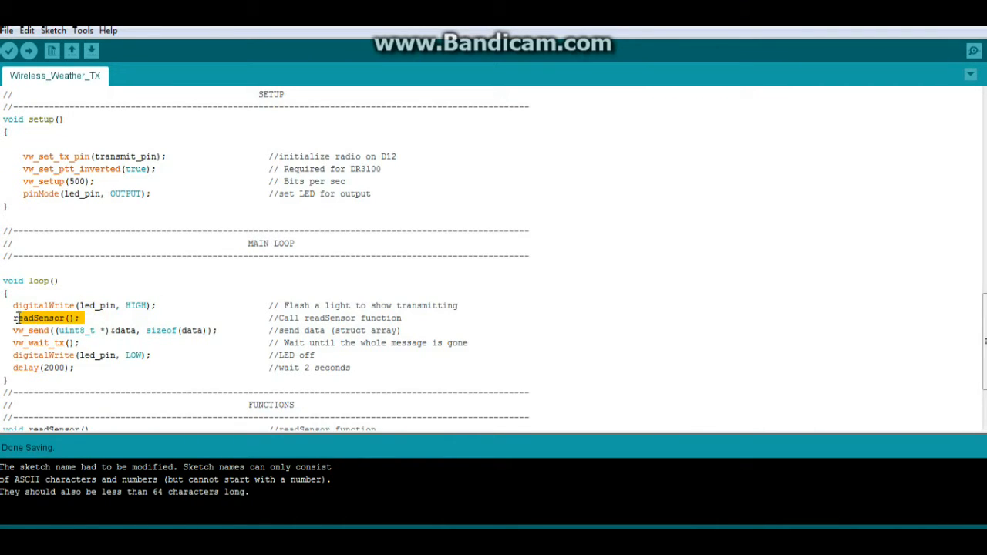
{"action": "scroll", "coordinate": [61, 308], "scroll_direction": "down", "scroll_amount": 2}
{"action": "scroll", "coordinate": [61, 309], "scroll_direction": "down", "scroll_amount": 2}
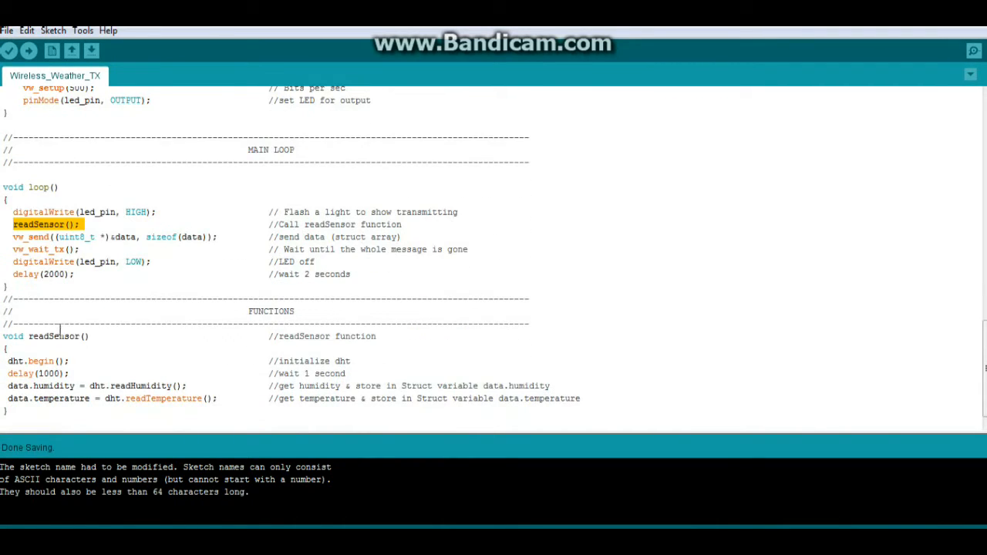
{"action": "left_click_drag", "start_coordinate": [7, 361], "coordinate": [72, 360]}
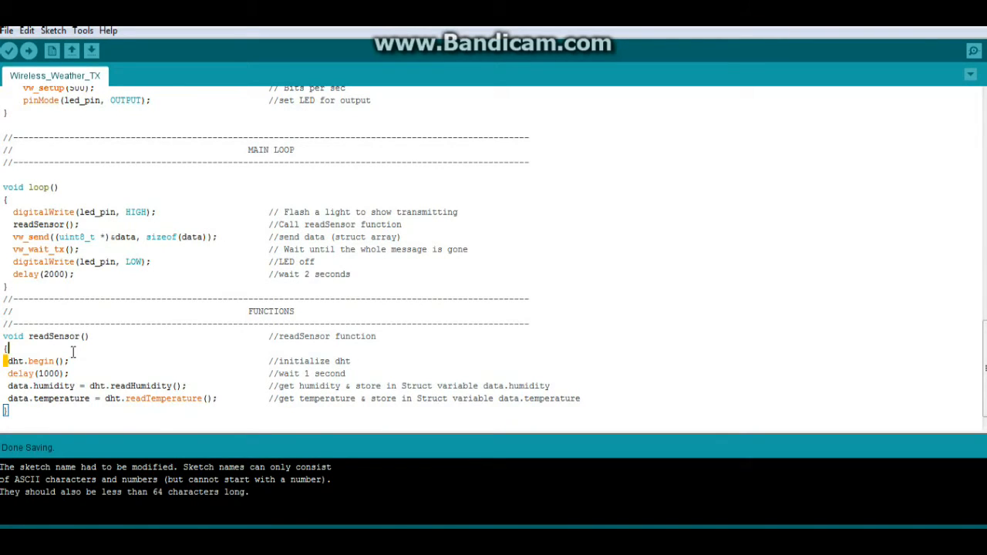
{"action": "left_click_drag", "start_coordinate": [7, 373], "coordinate": [72, 373]}
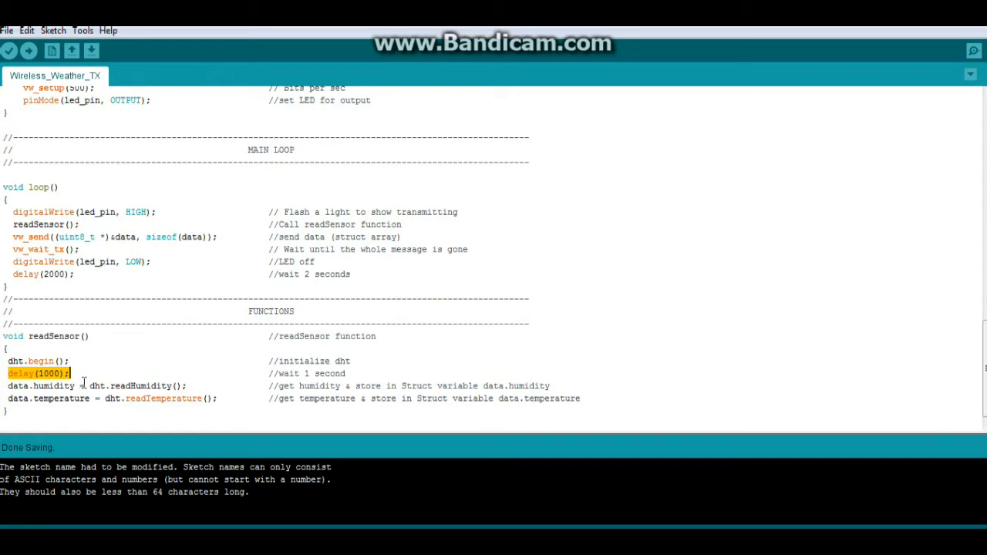
{"action": "left_click_drag", "start_coordinate": [88, 386], "coordinate": [179, 386]}
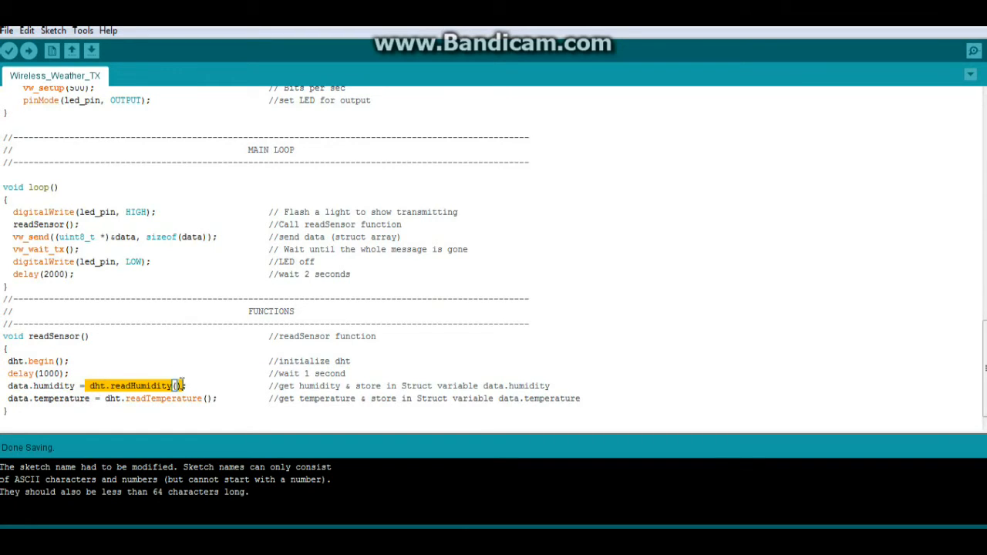
{"action": "left_click_drag", "start_coordinate": [105, 398], "coordinate": [209, 399]}
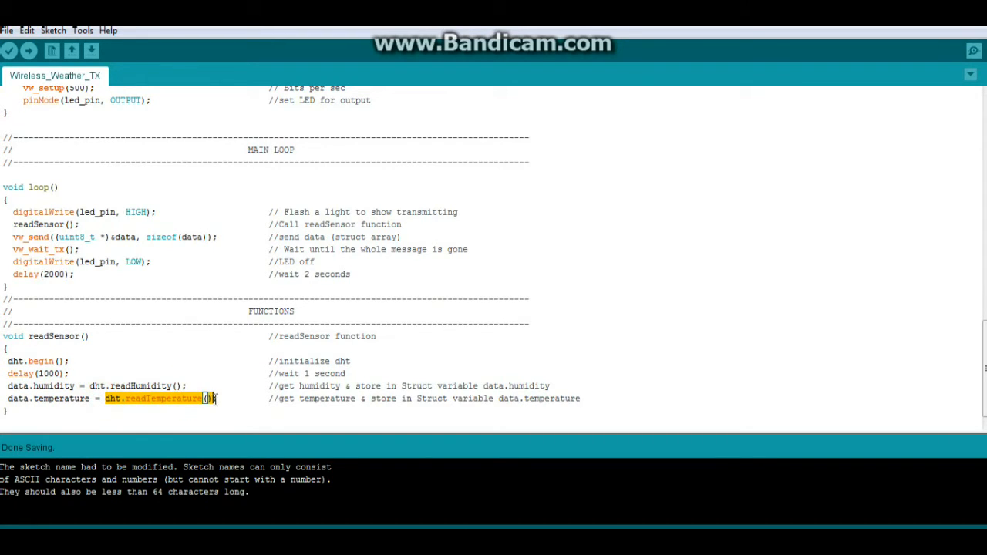
{"action": "left_click_drag", "start_coordinate": [76, 386], "coordinate": [13, 385]}
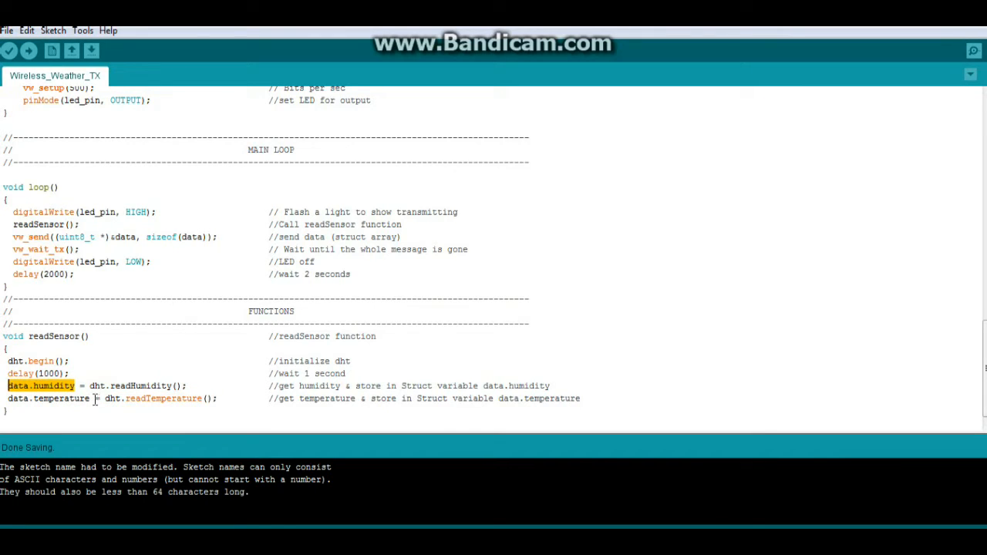
{"action": "left_click_drag", "start_coordinate": [92, 399], "coordinate": [12, 399]}
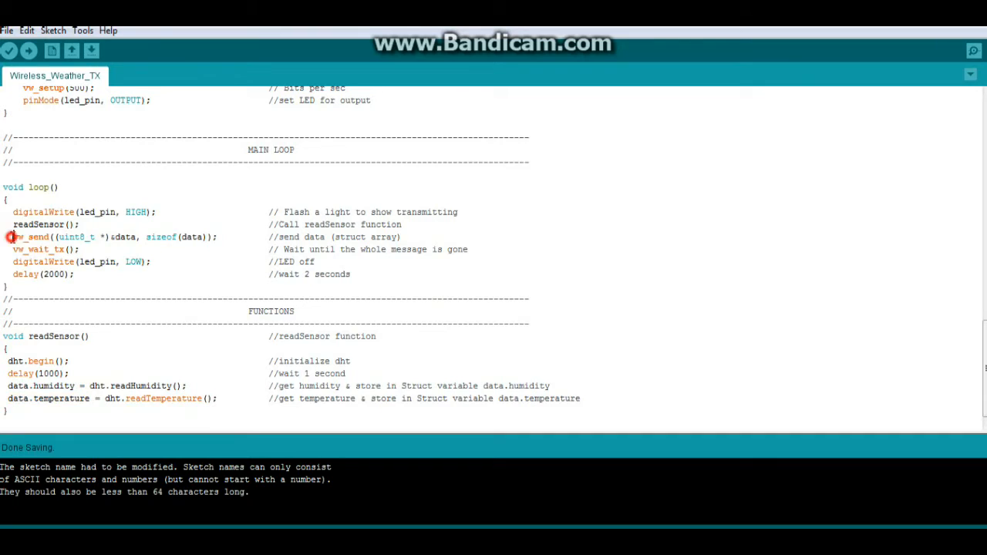
{"action": "left_click_drag", "start_coordinate": [12, 237], "coordinate": [50, 237]}
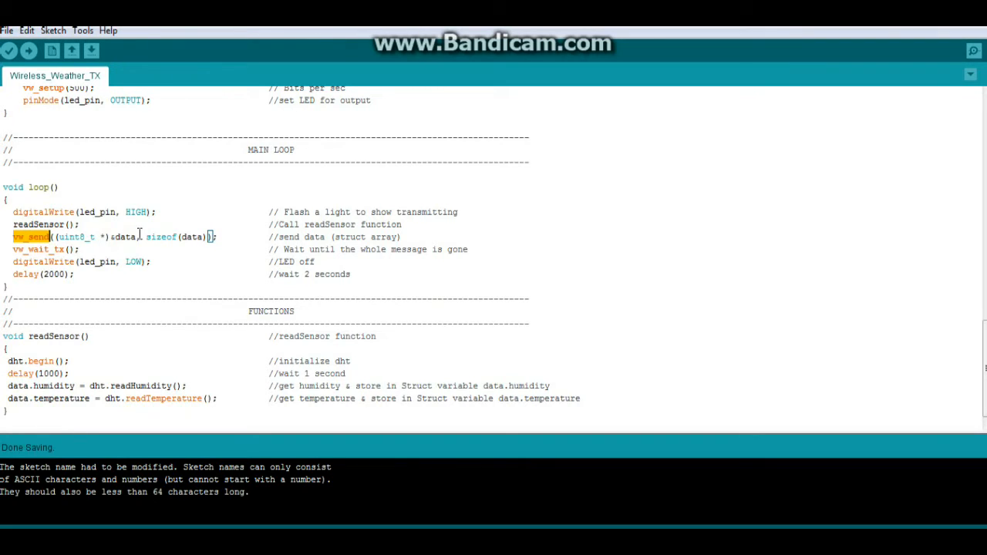
{"action": "left_click_drag", "start_coordinate": [137, 237], "coordinate": [111, 237]}
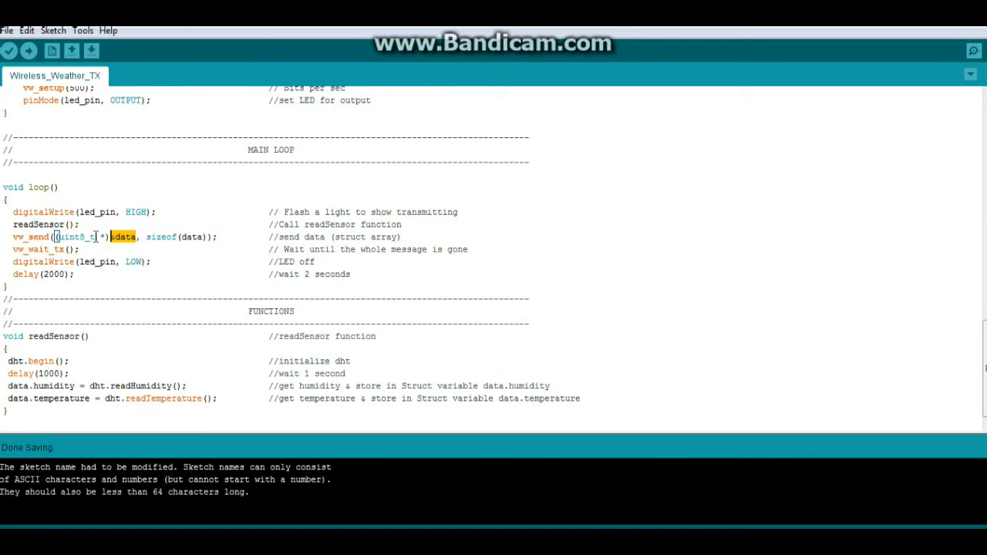
{"action": "left_click_drag", "start_coordinate": [145, 237], "coordinate": [204, 237]}
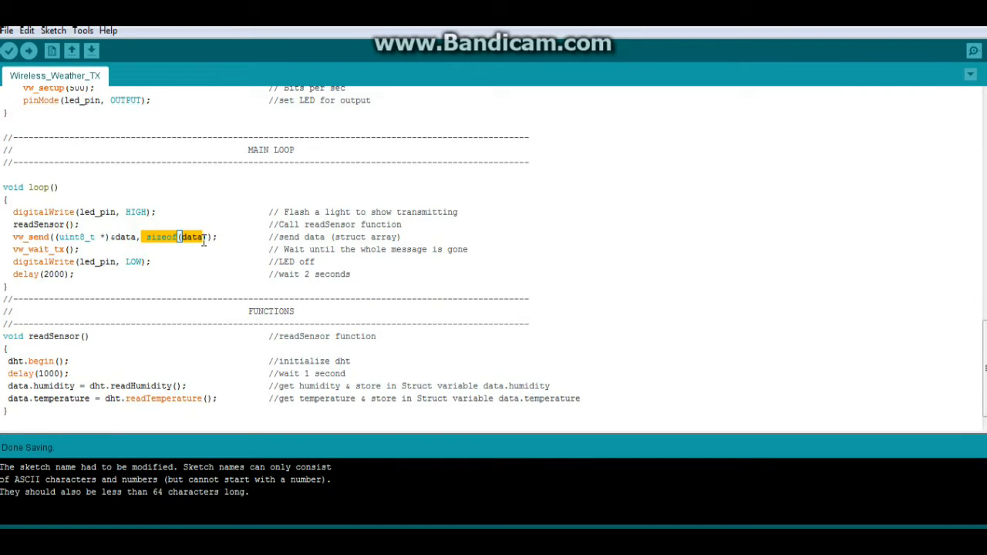
{"action": "left_click", "coordinate": [178, 237]}
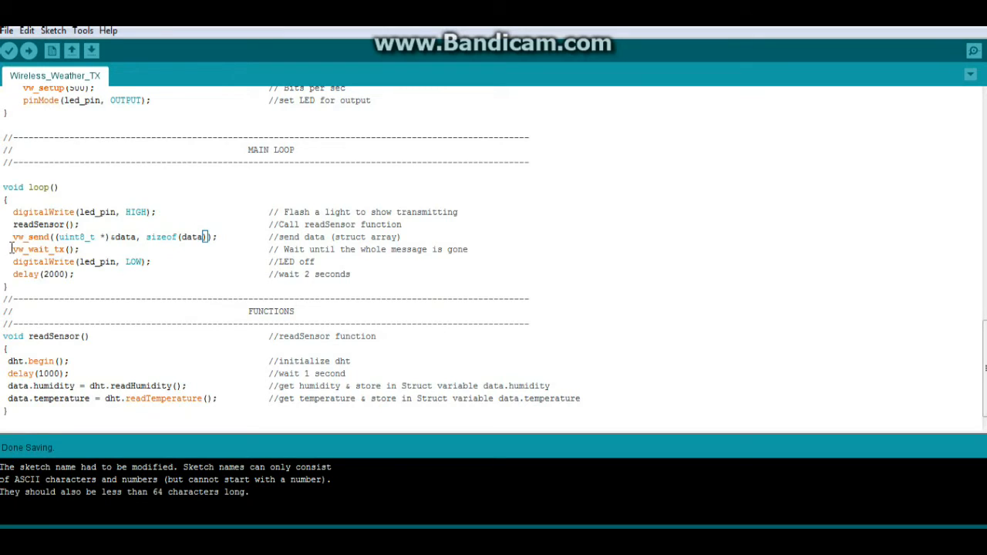
{"action": "left_click_drag", "start_coordinate": [13, 249], "coordinate": [79, 249]}
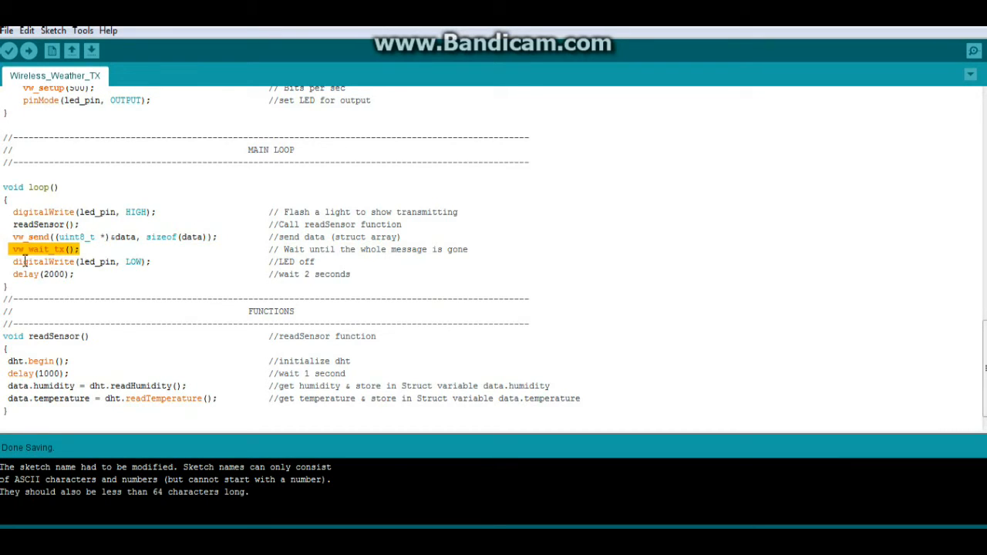
{"action": "left_click_drag", "start_coordinate": [13, 262], "coordinate": [153, 261]}
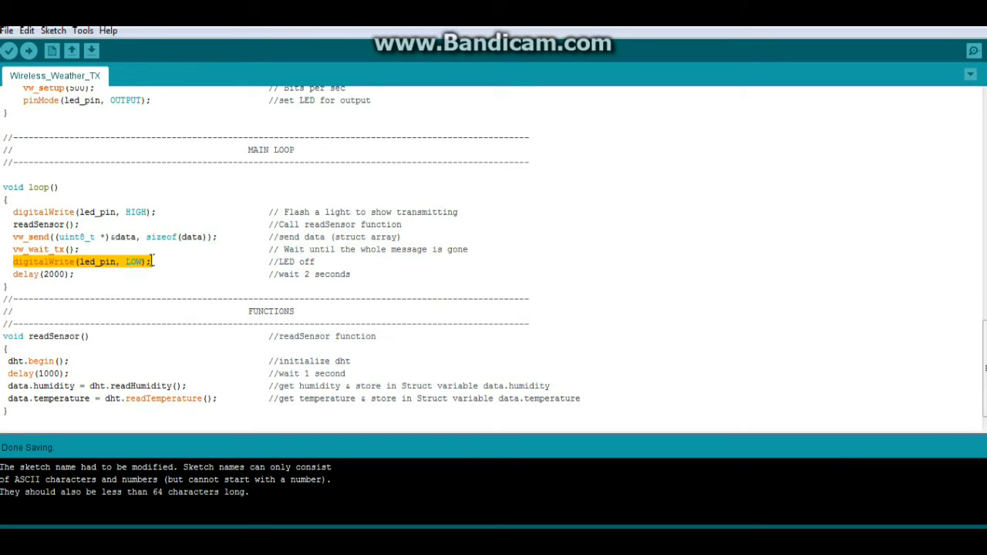
{"action": "left_click_drag", "start_coordinate": [11, 274], "coordinate": [74, 275]}
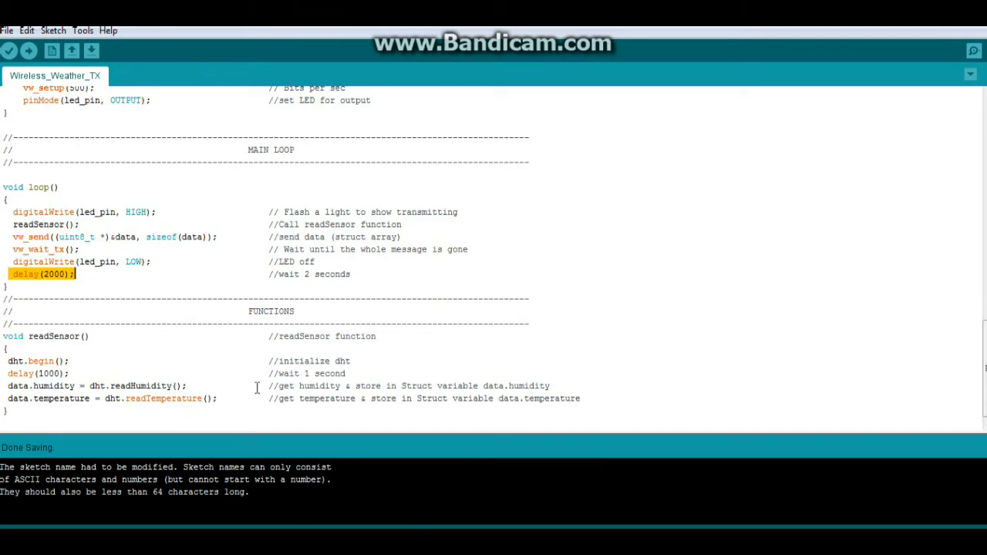
{"action": "left_click", "coordinate": [422, 548]}
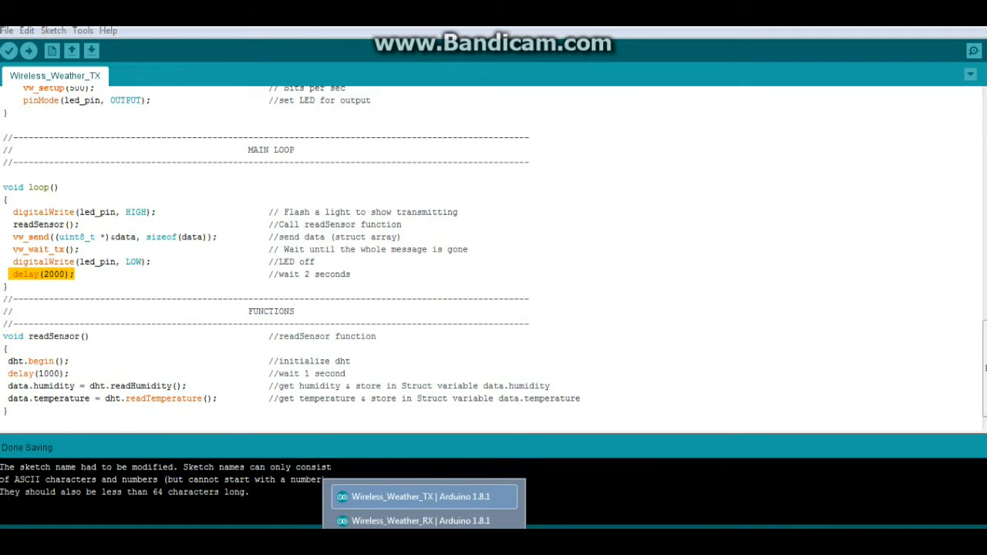
{"action": "left_click", "coordinate": [420, 520]}
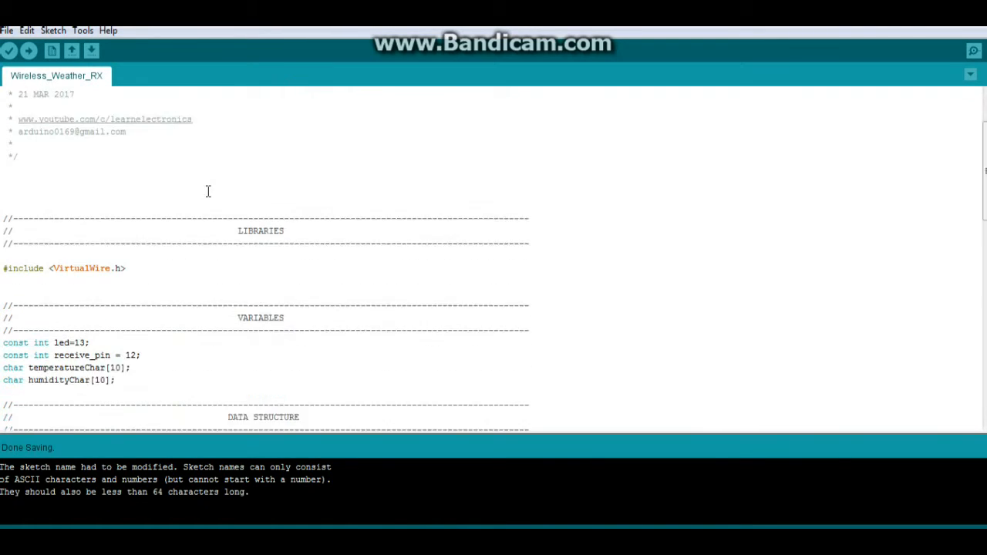
{"action": "scroll", "coordinate": [265, 200], "scroll_direction": "down", "scroll_amount": 3}
{"action": "left_click_drag", "start_coordinate": [127, 231], "coordinate": [5, 233]}
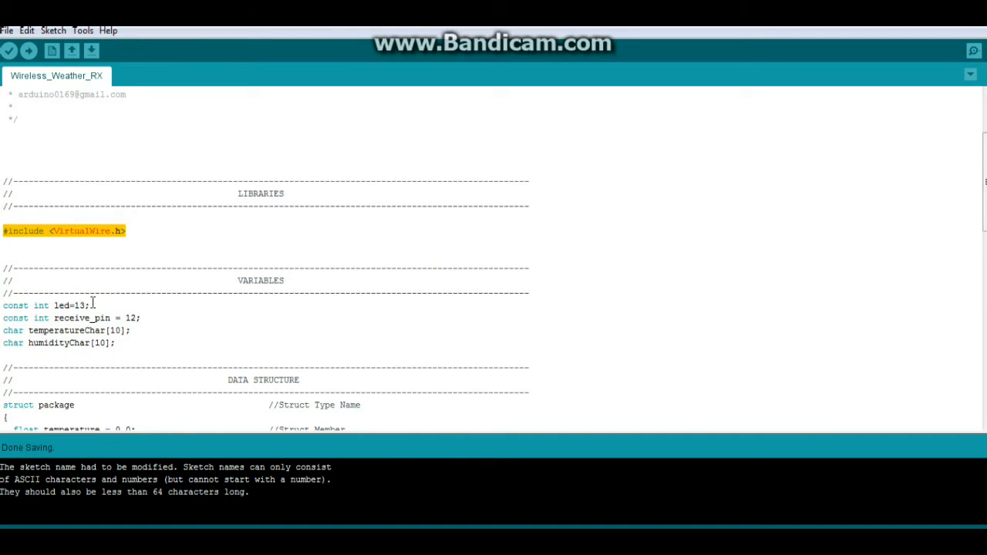
{"action": "left_click_drag", "start_coordinate": [91, 305], "coordinate": [55, 308]}
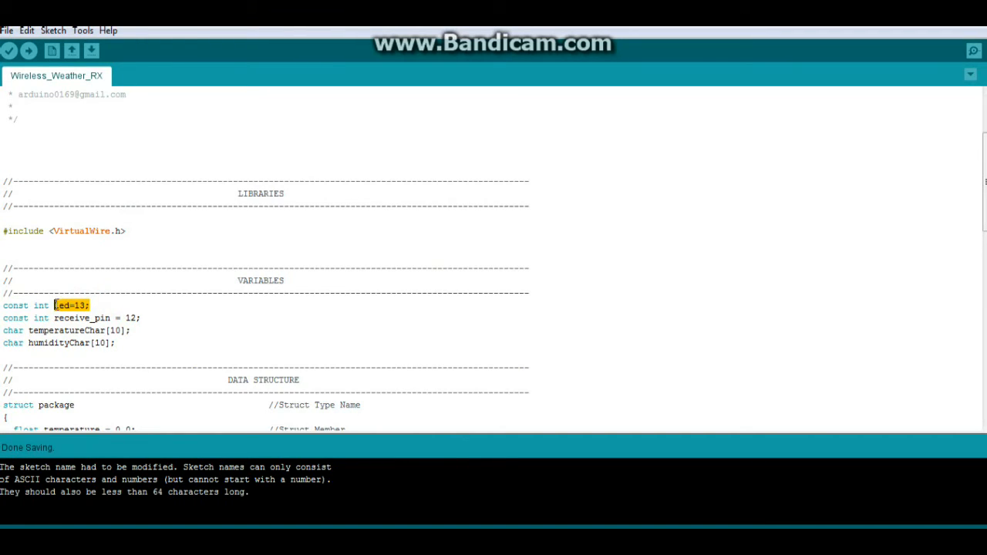
{"action": "left_click_drag", "start_coordinate": [53, 317], "coordinate": [140, 321]}
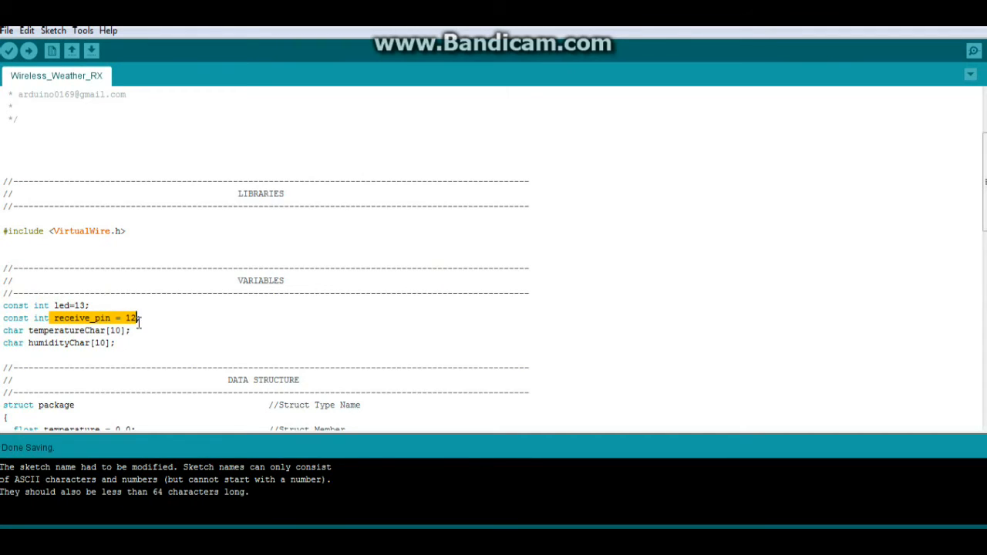
{"action": "left_click_drag", "start_coordinate": [29, 330], "coordinate": [125, 330]}
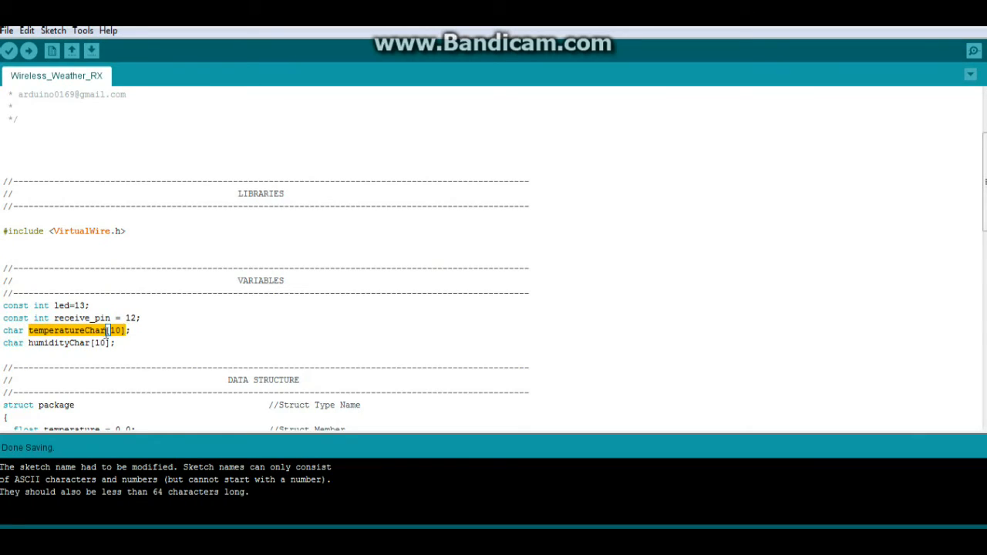
{"action": "left_click_drag", "start_coordinate": [28, 343], "coordinate": [108, 343]}
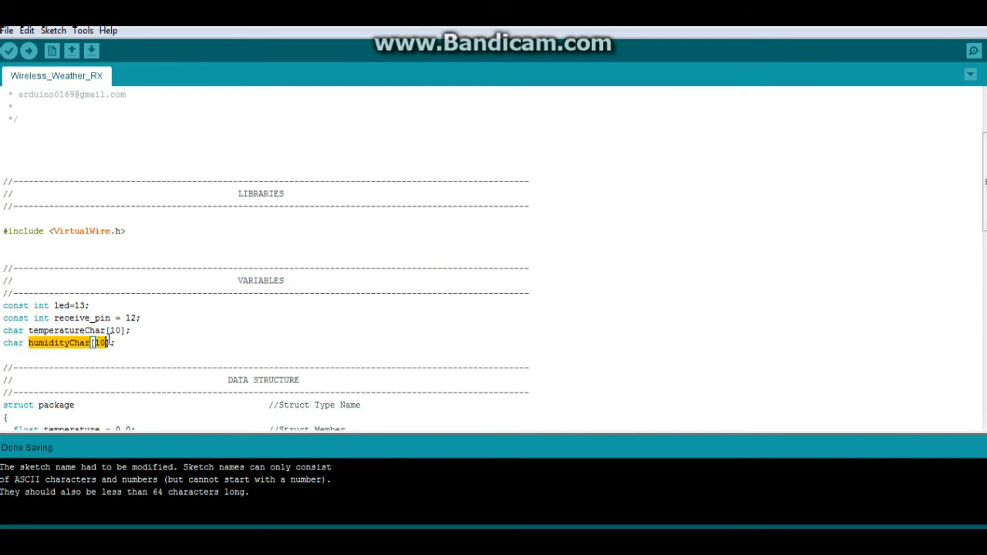
{"action": "scroll", "coordinate": [143, 305], "scroll_direction": "down", "scroll_amount": 3}
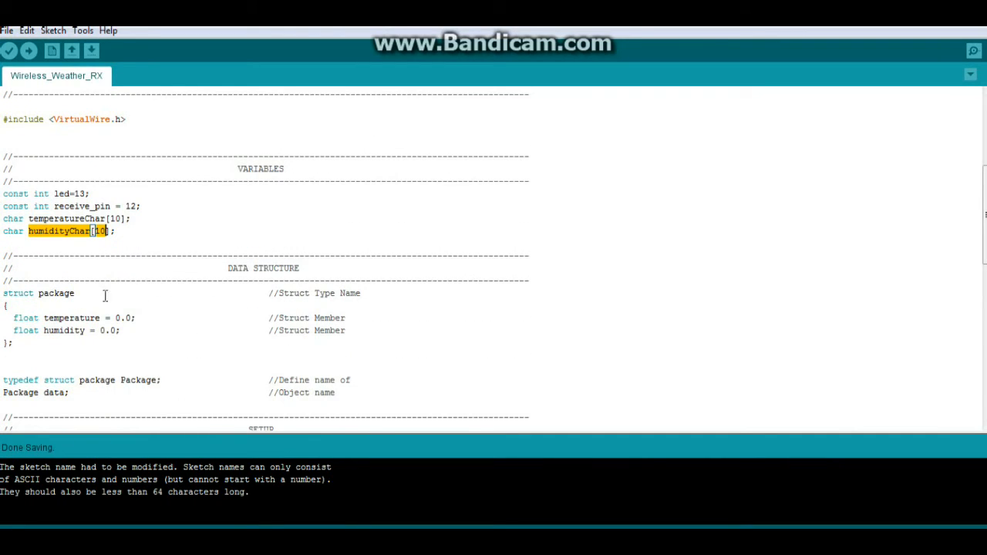
{"action": "left_click", "coordinate": [80, 293]}
{"action": "left_click_drag", "start_coordinate": [80, 293], "coordinate": [40, 293]}
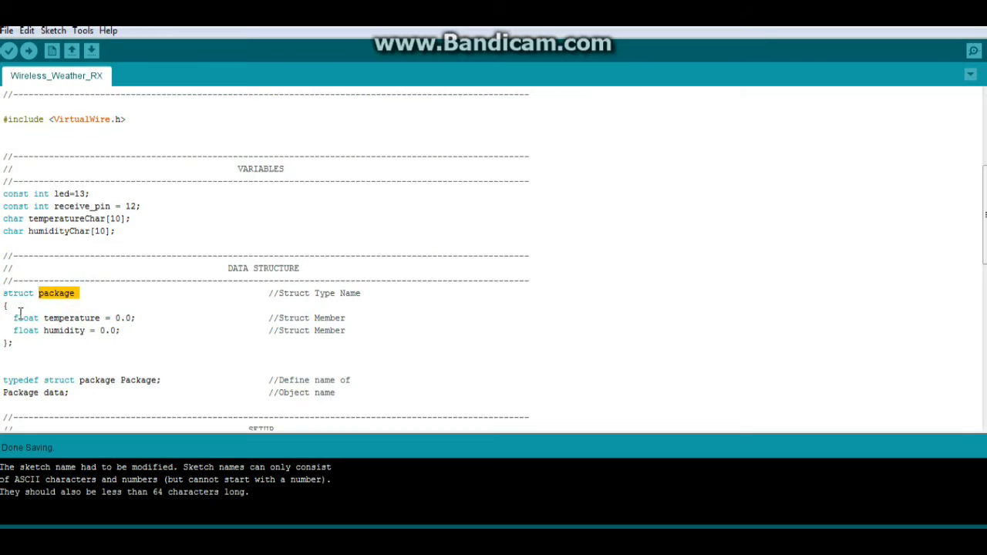
{"action": "left_click_drag", "start_coordinate": [10, 317], "coordinate": [127, 332]}
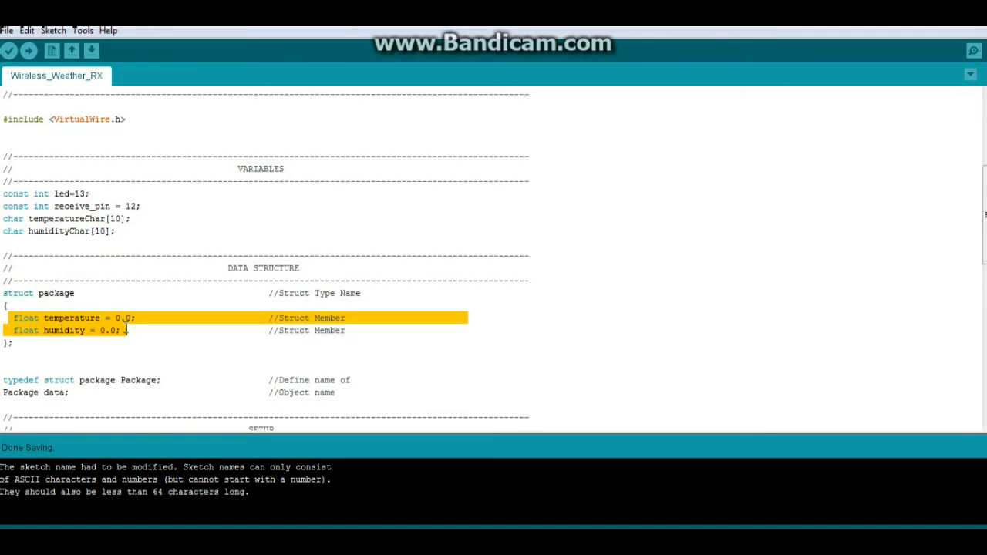
{"action": "left_click_drag", "start_coordinate": [77, 380], "coordinate": [157, 380]}
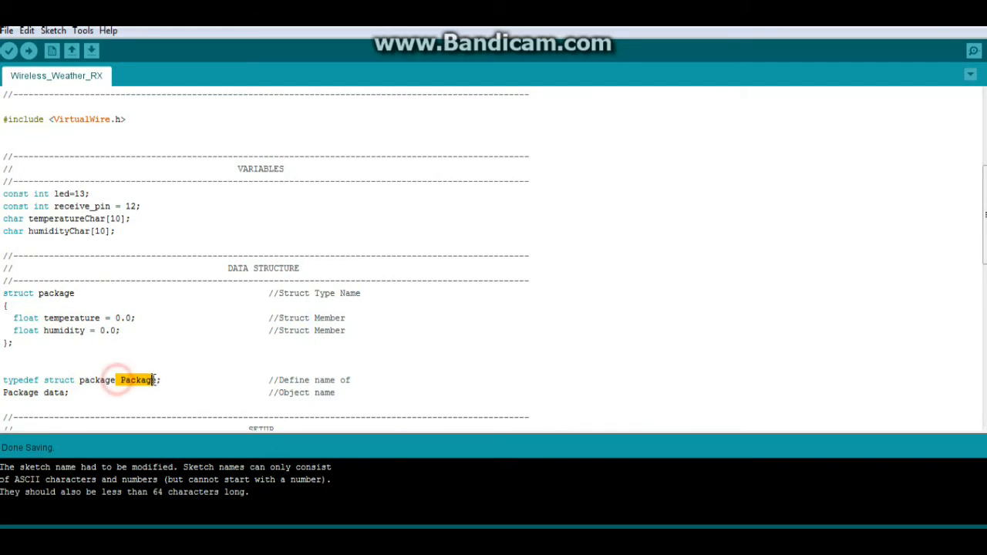
{"action": "left_click_drag", "start_coordinate": [74, 393], "coordinate": [43, 393]}
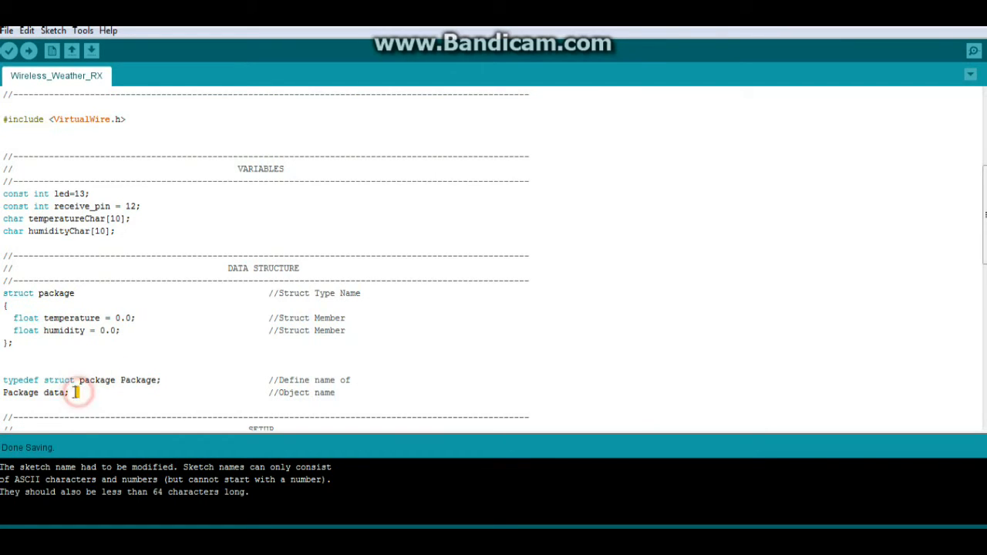
{"action": "scroll", "coordinate": [142, 316], "scroll_direction": "down", "scroll_amount": 6}
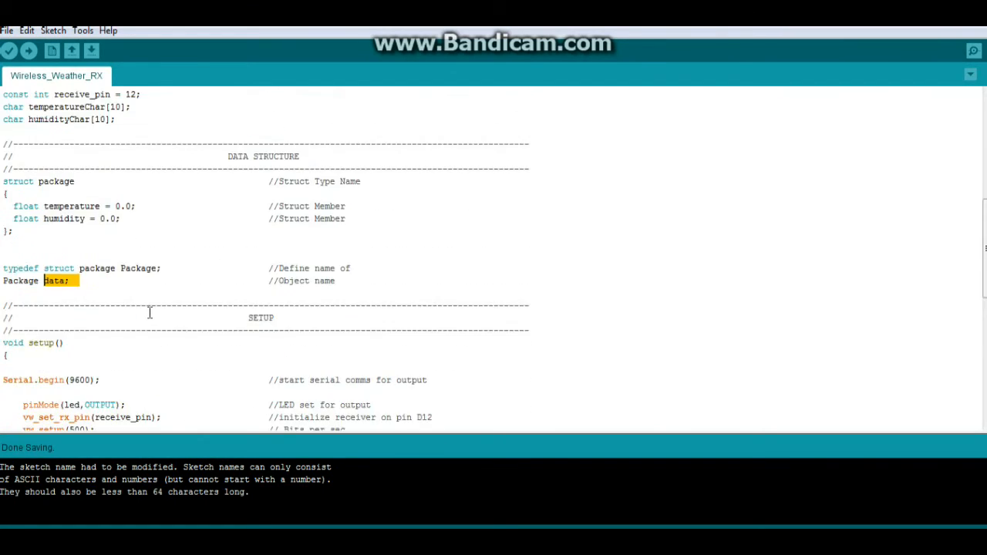
{"action": "scroll", "coordinate": [143, 316], "scroll_direction": "down", "scroll_amount": 3}
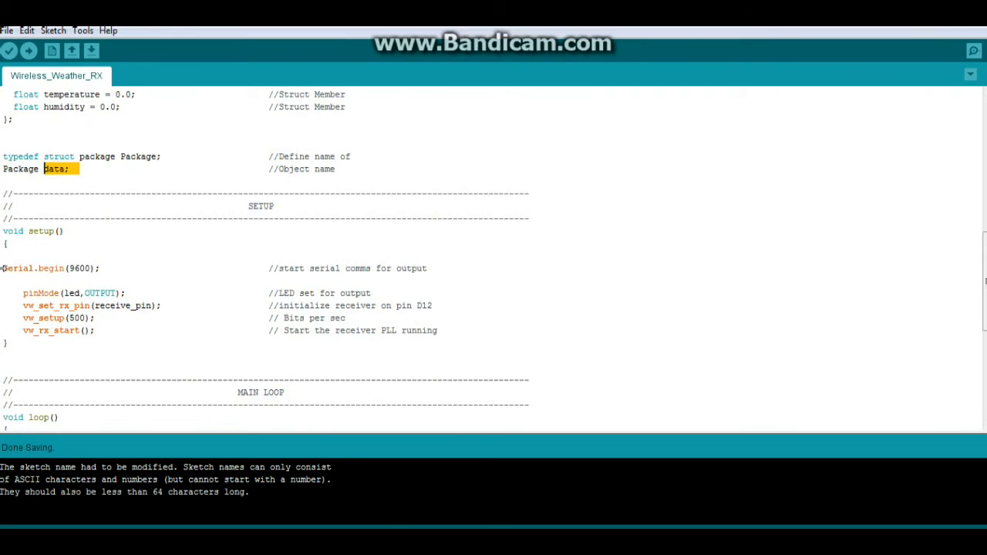
{"action": "left_click_drag", "start_coordinate": [3, 268], "coordinate": [97, 268]}
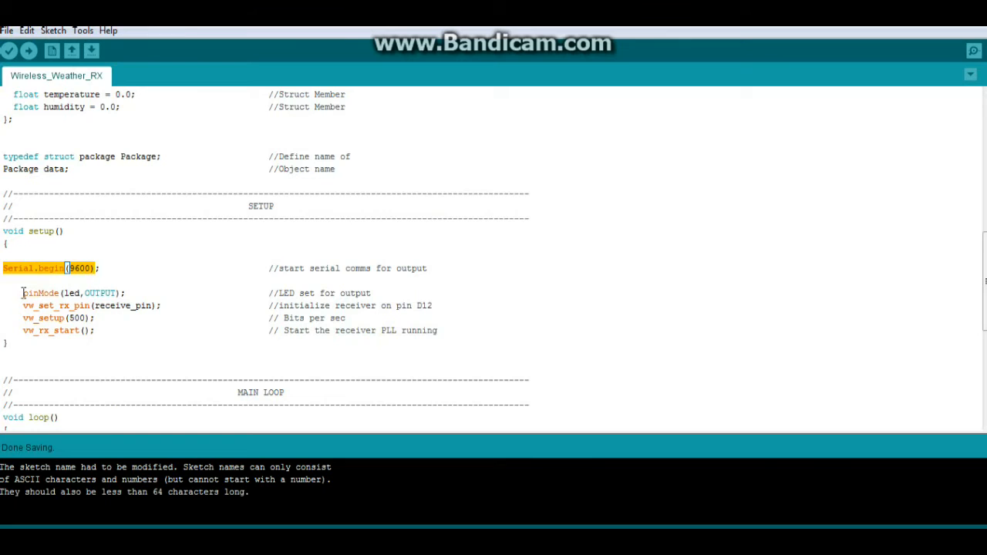
{"action": "left_click_drag", "start_coordinate": [22, 293], "coordinate": [126, 293]}
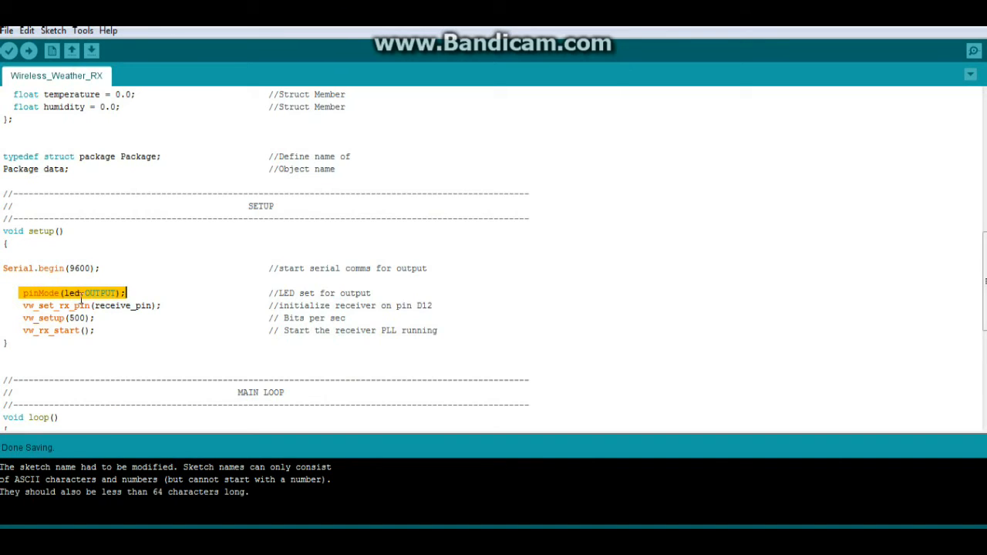
{"action": "left_click_drag", "start_coordinate": [24, 305], "coordinate": [158, 306]}
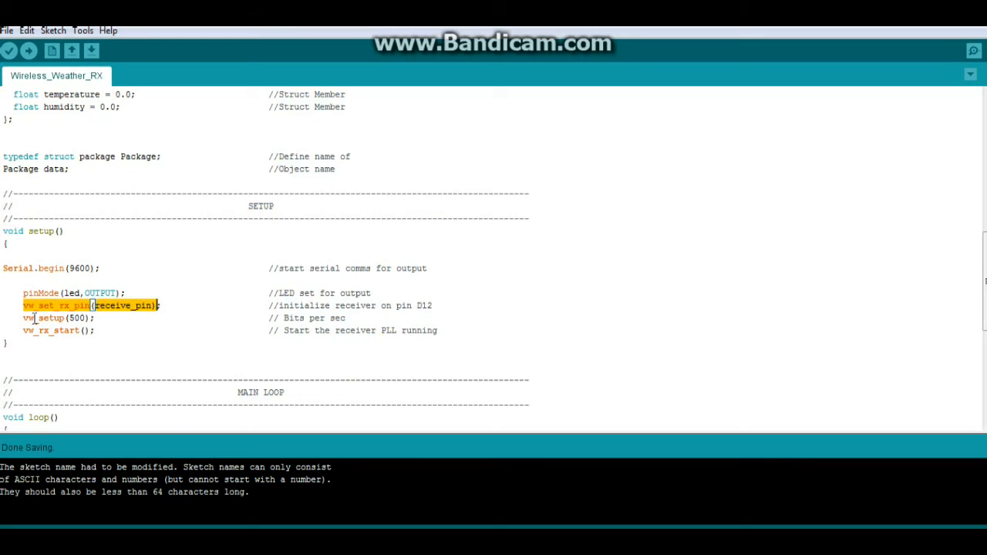
{"action": "left_click_drag", "start_coordinate": [22, 318], "coordinate": [99, 318]}
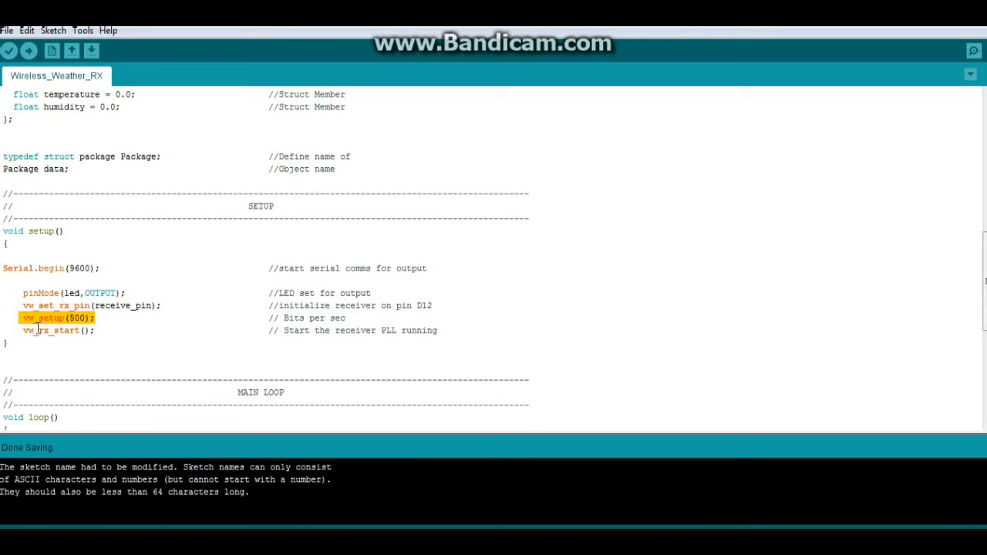
{"action": "left_click_drag", "start_coordinate": [23, 330], "coordinate": [91, 330]}
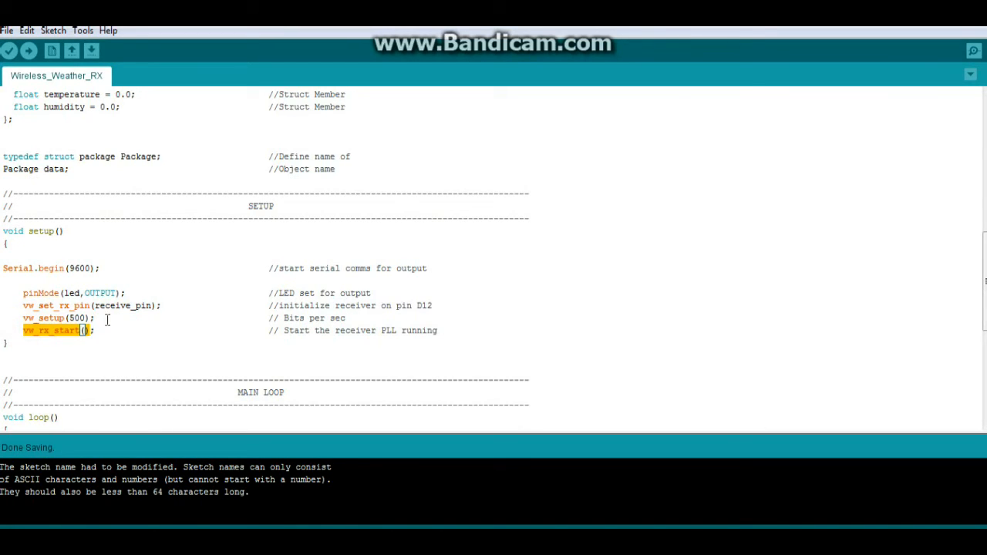
{"action": "scroll", "coordinate": [164, 285], "scroll_direction": "down", "scroll_amount": 5}
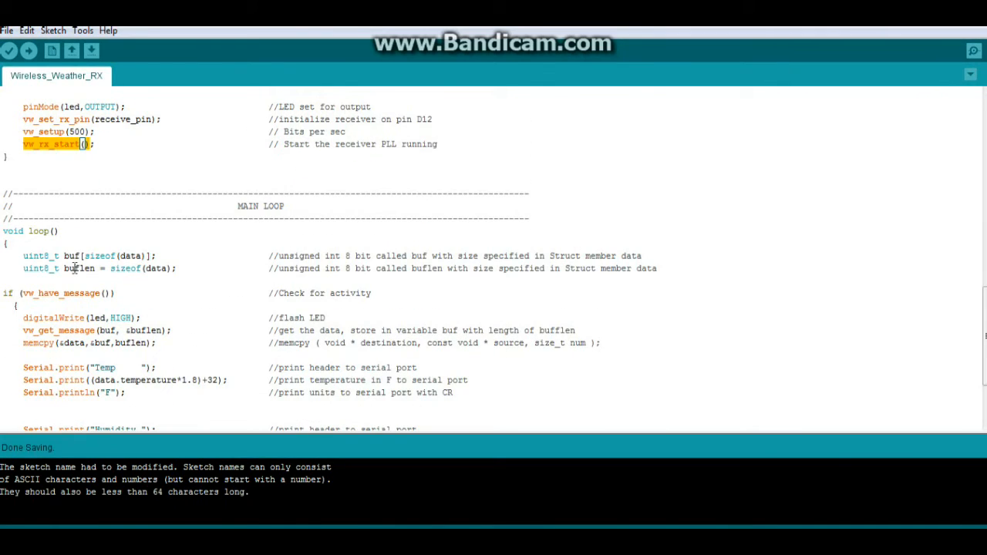
{"action": "left_click", "coordinate": [19, 256]}
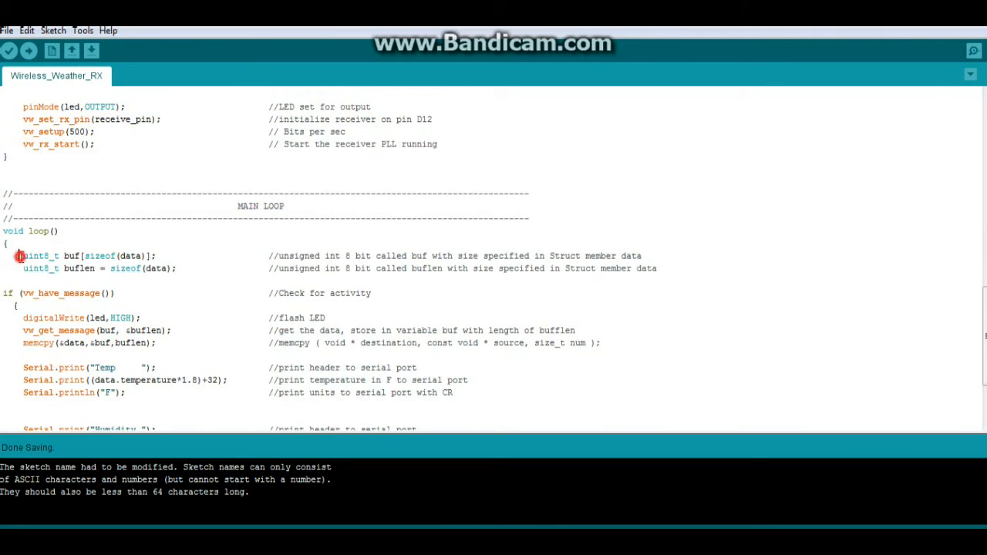
{"action": "left_click_drag", "start_coordinate": [19, 256], "coordinate": [85, 256]}
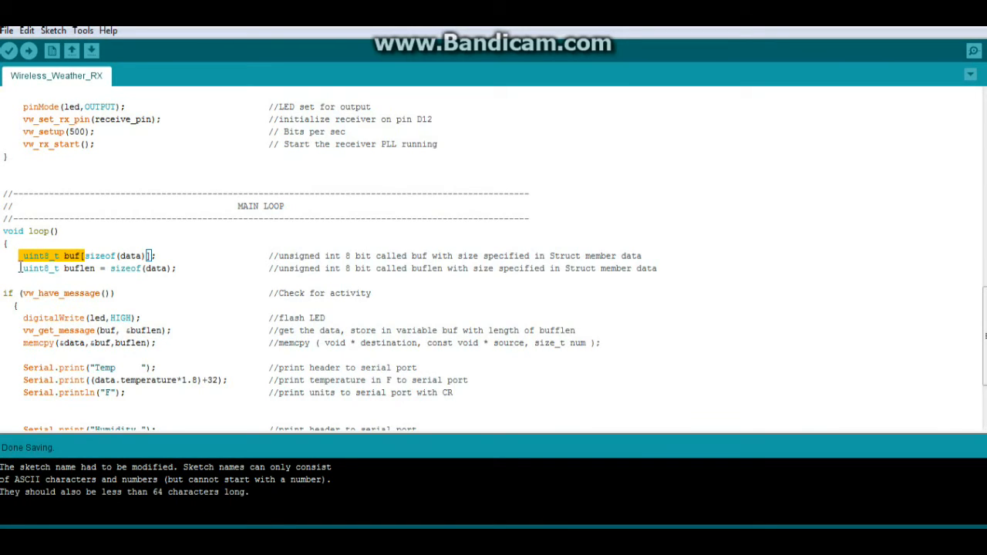
{"action": "left_click_drag", "start_coordinate": [22, 268], "coordinate": [102, 269]}
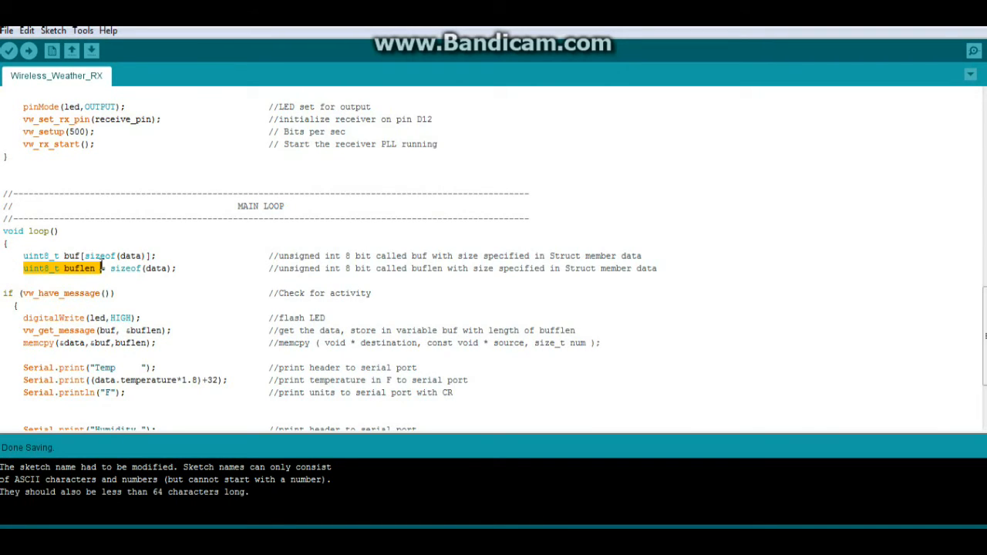
{"action": "left_click_drag", "start_coordinate": [102, 267], "coordinate": [101, 268]}
{"action": "scroll", "coordinate": [102, 267], "scroll_direction": "down", "scroll_amount": 1}
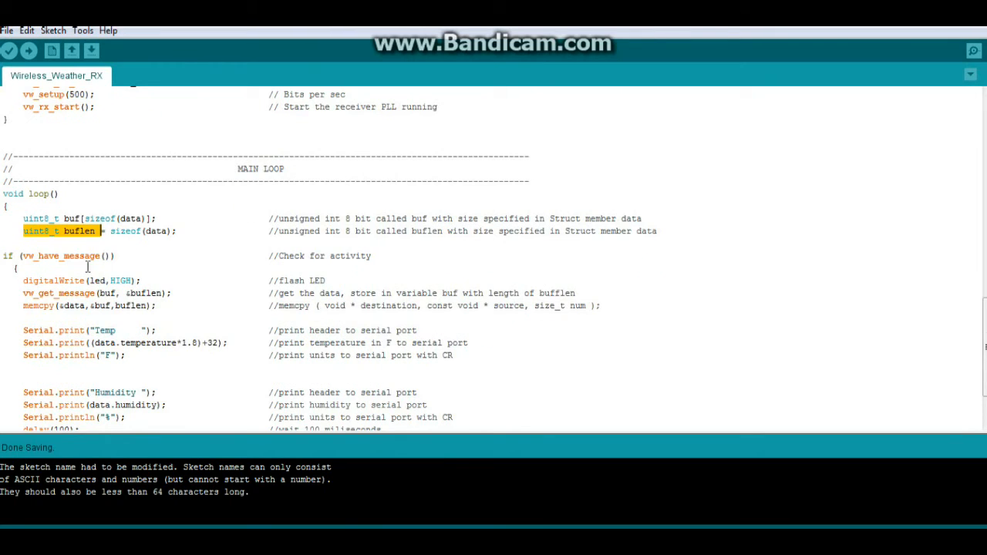
{"action": "left_click_drag", "start_coordinate": [21, 255], "coordinate": [102, 256]}
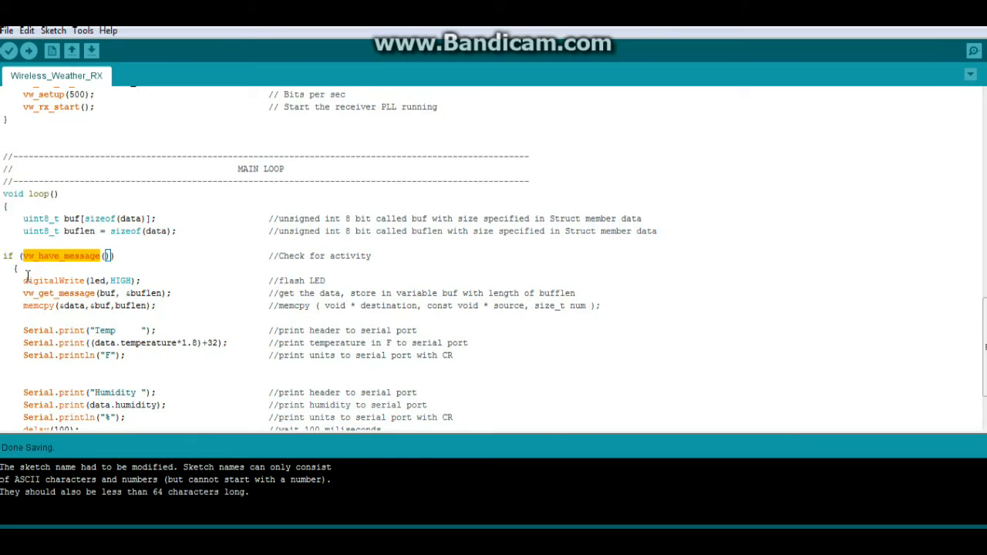
{"action": "left_click_drag", "start_coordinate": [24, 280], "coordinate": [142, 282]}
{"action": "left_click_drag", "start_coordinate": [24, 294], "coordinate": [96, 294]}
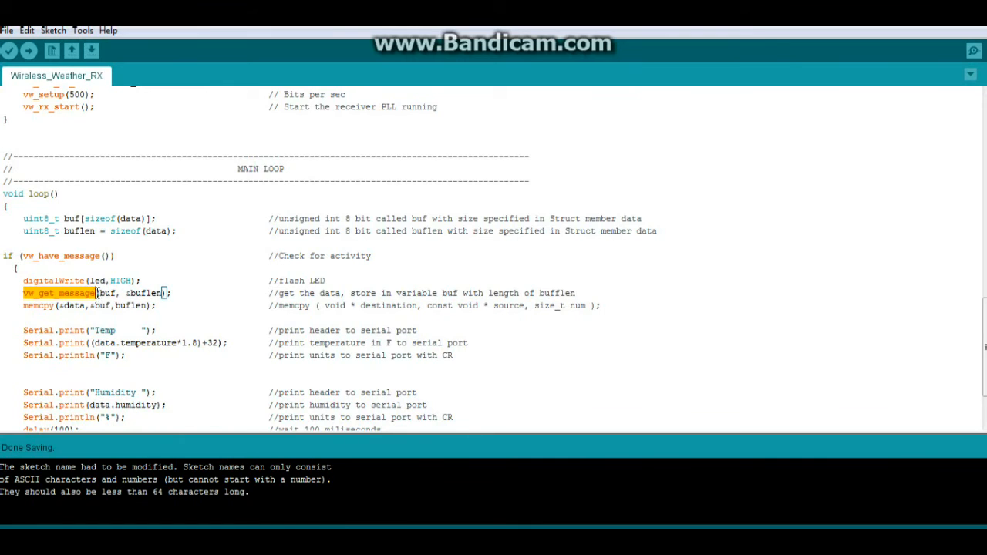
{"action": "left_click_drag", "start_coordinate": [95, 294], "coordinate": [159, 294]}
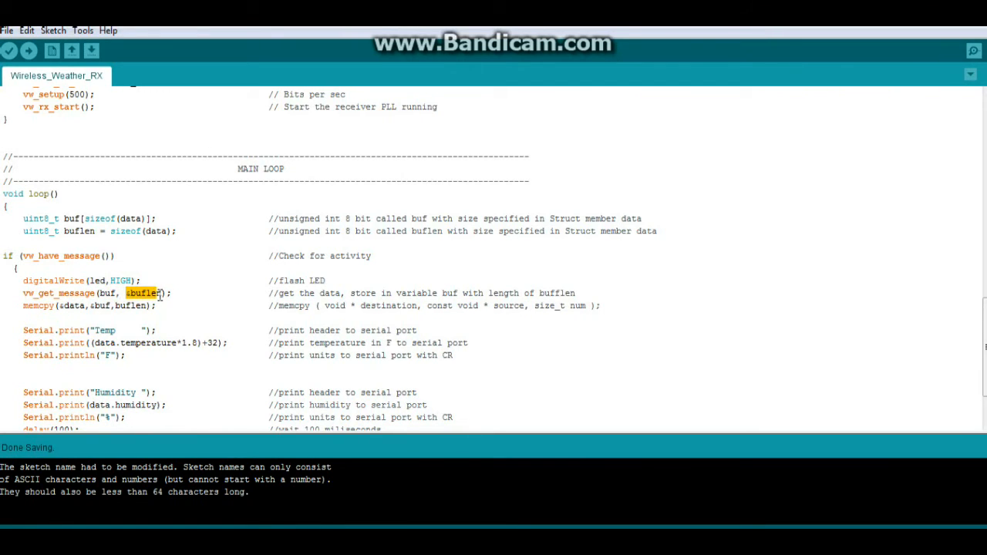
{"action": "left_click_drag", "start_coordinate": [23, 219], "coordinate": [178, 235]}
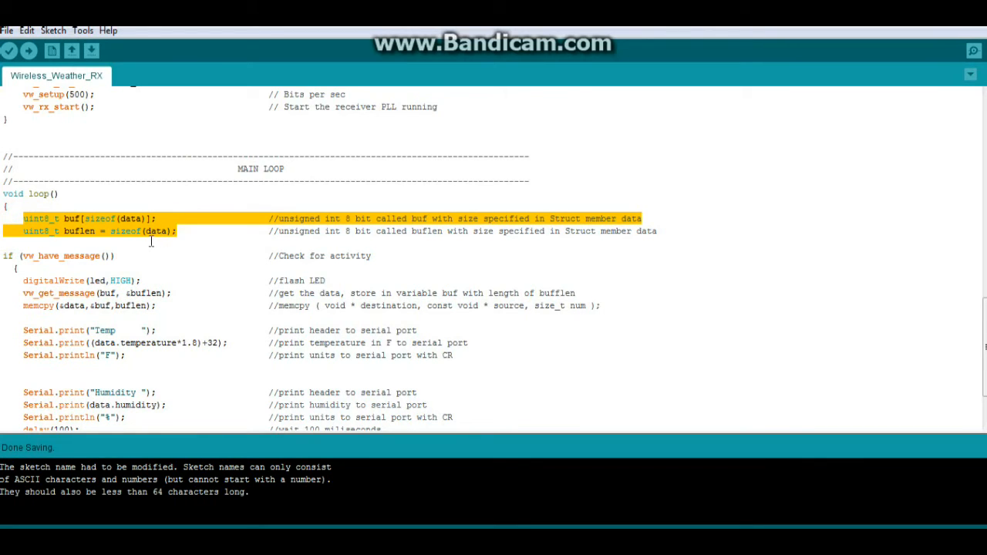
{"action": "scroll", "coordinate": [155, 239], "scroll_direction": "down", "scroll_amount": 1}
{"action": "left_click_drag", "start_coordinate": [23, 269], "coordinate": [55, 269]}
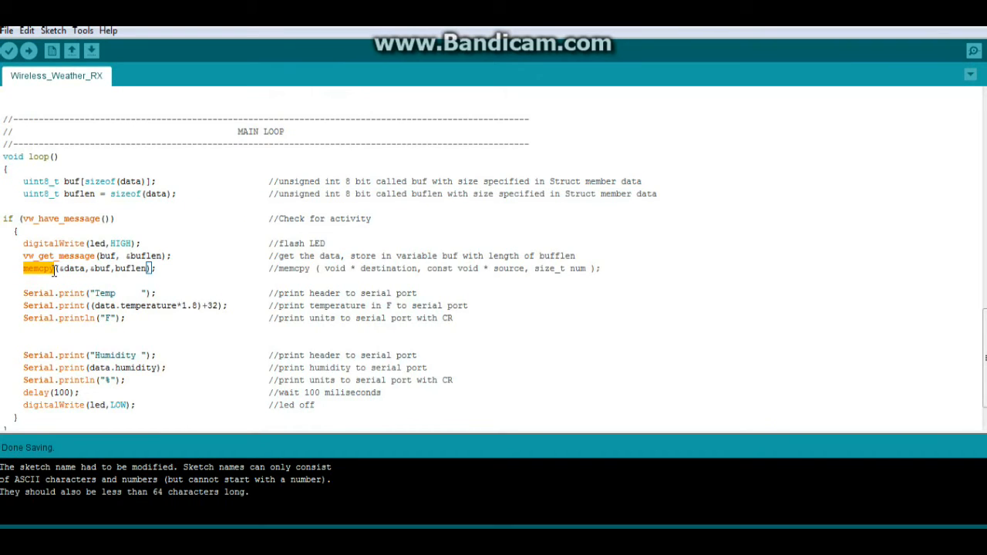
{"action": "left_click_drag", "start_coordinate": [60, 268], "coordinate": [87, 275]}
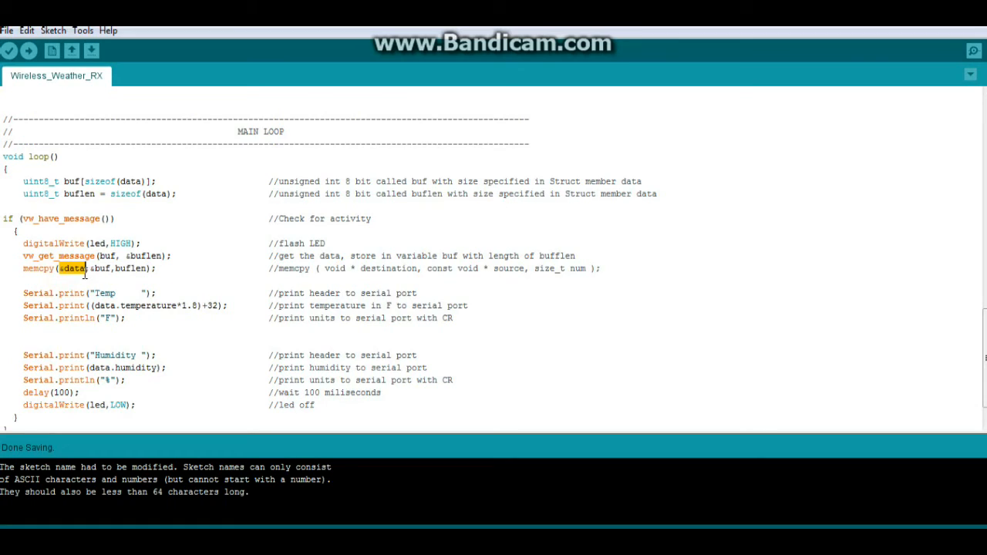
{"action": "left_click_drag", "start_coordinate": [90, 268], "coordinate": [111, 269]}
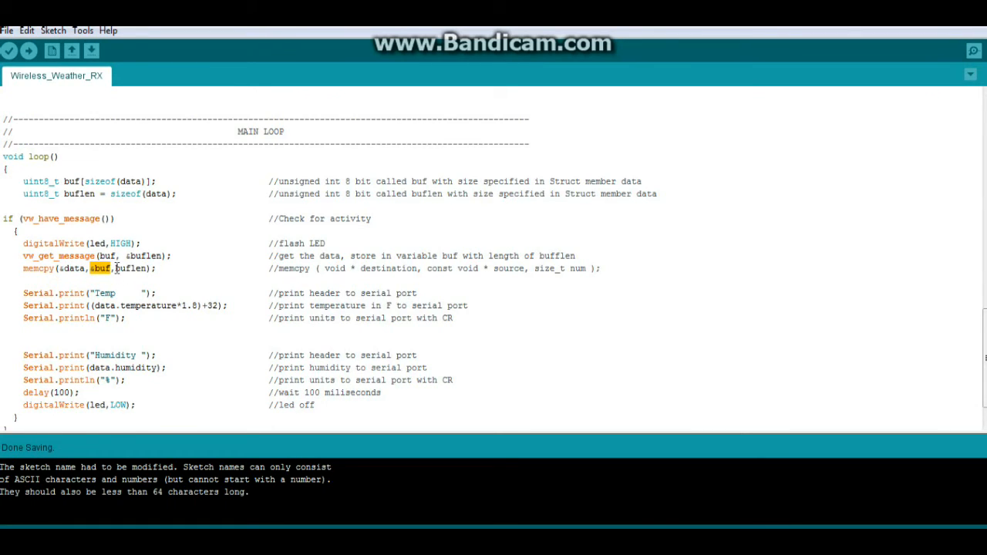
{"action": "left_click_drag", "start_coordinate": [115, 268], "coordinate": [147, 269]}
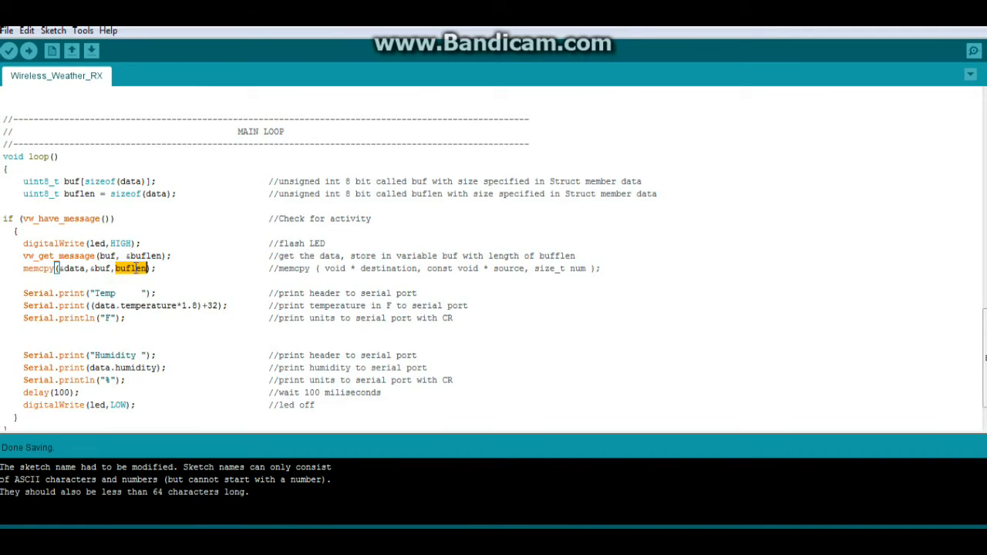
{"action": "scroll", "coordinate": [142, 268], "scroll_direction": "down", "scroll_amount": 1}
{"action": "mouse_move", "coordinate": [22, 262]}
{"action": "left_mouse_down"}
{"action": "mouse_move", "coordinate": [104, 289]}
{"action": "mouse_move", "coordinate": [157, 375]}
{"action": "left_mouse_up"}
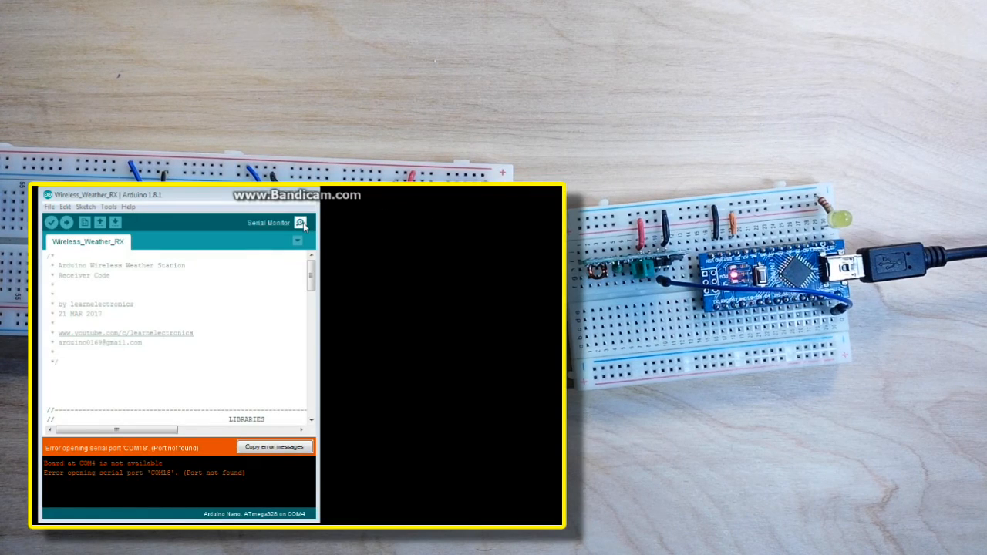
- Open the Serial Monitor at 9600 baud to watch received temperature and humidity readings
{"action": "left_click", "coordinate": [301, 223]}
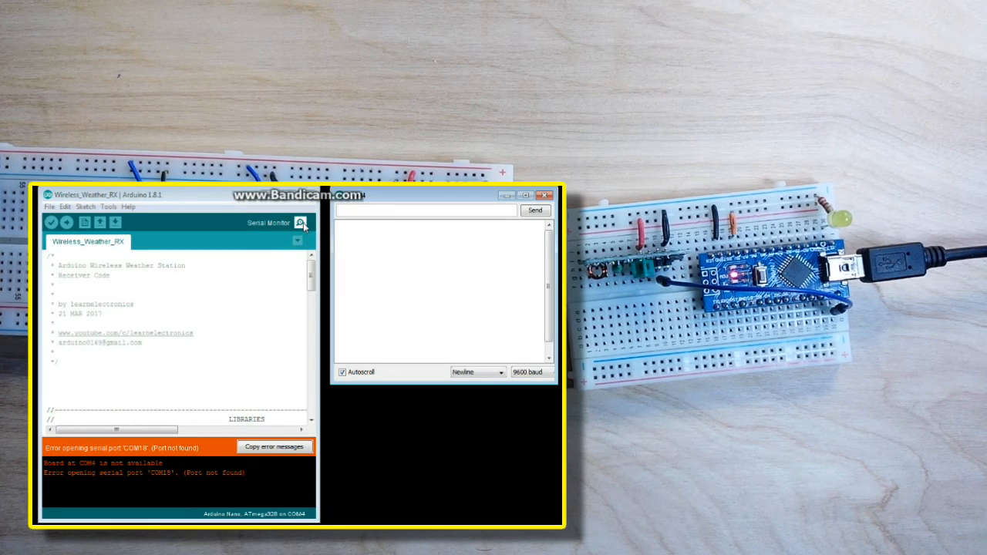